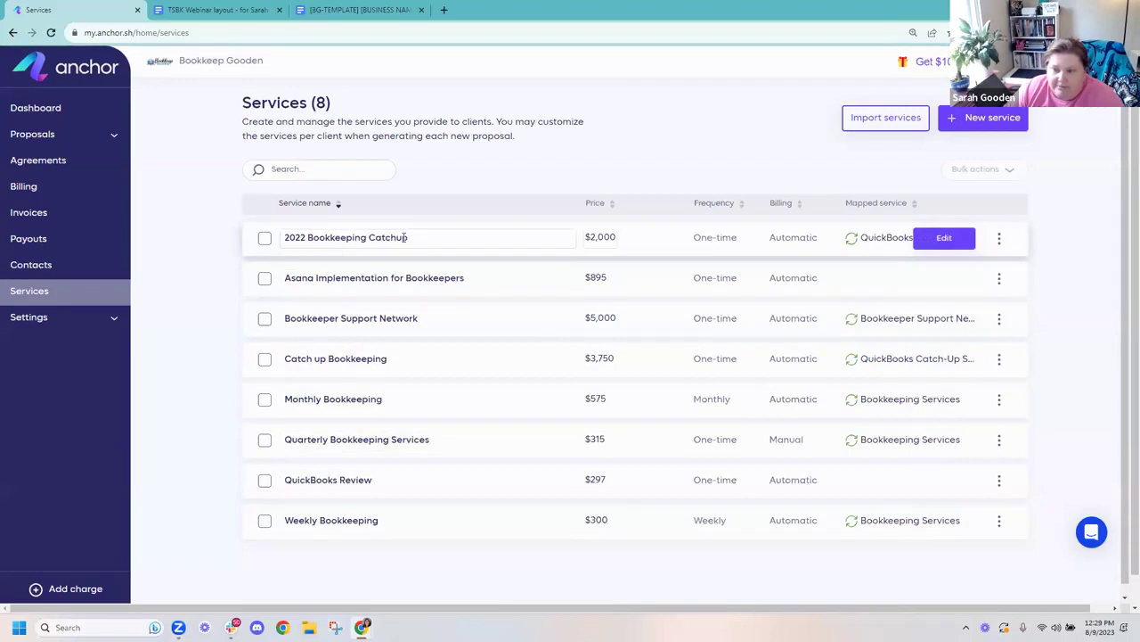
Start a new agreement from the dashboard and go to its agreement name
click(410, 378)
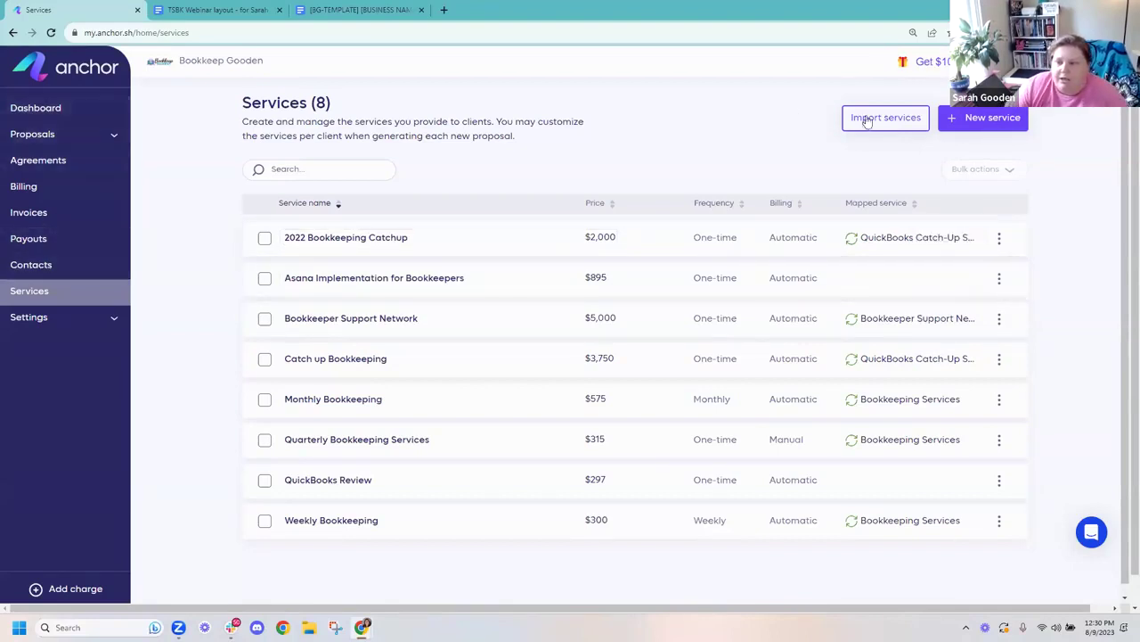
click(51, 111)
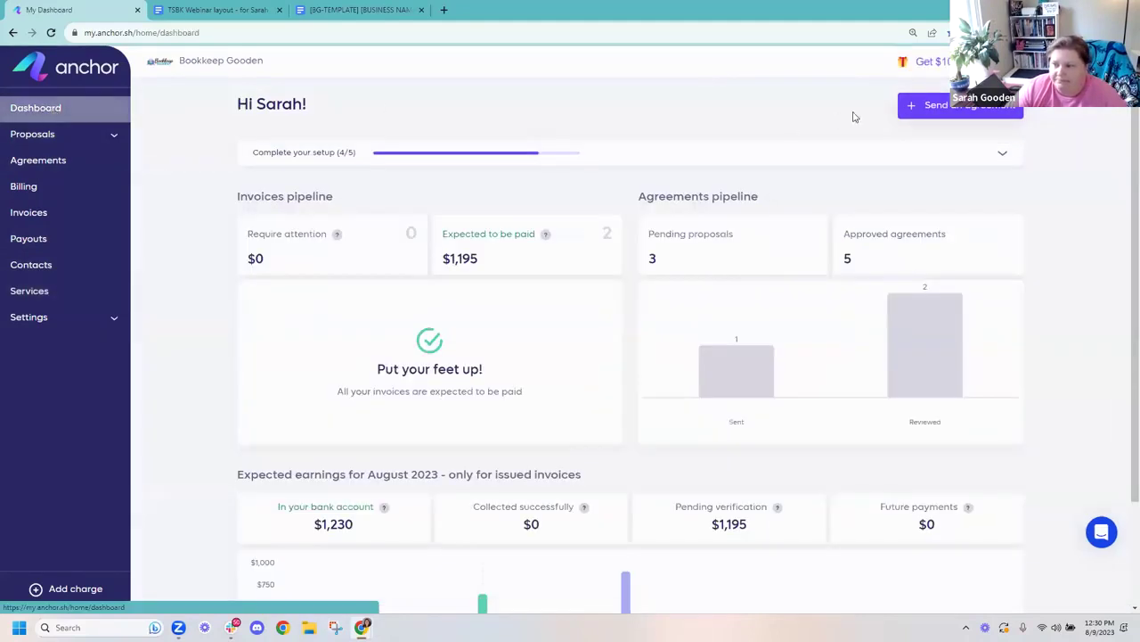
click(970, 108)
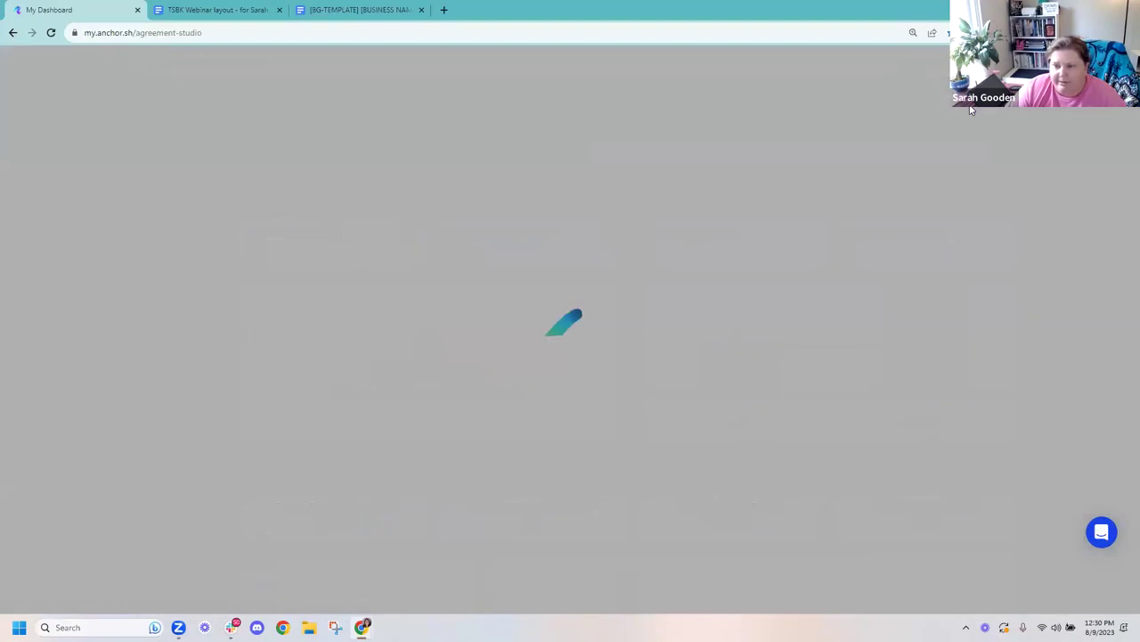
click(408, 197)
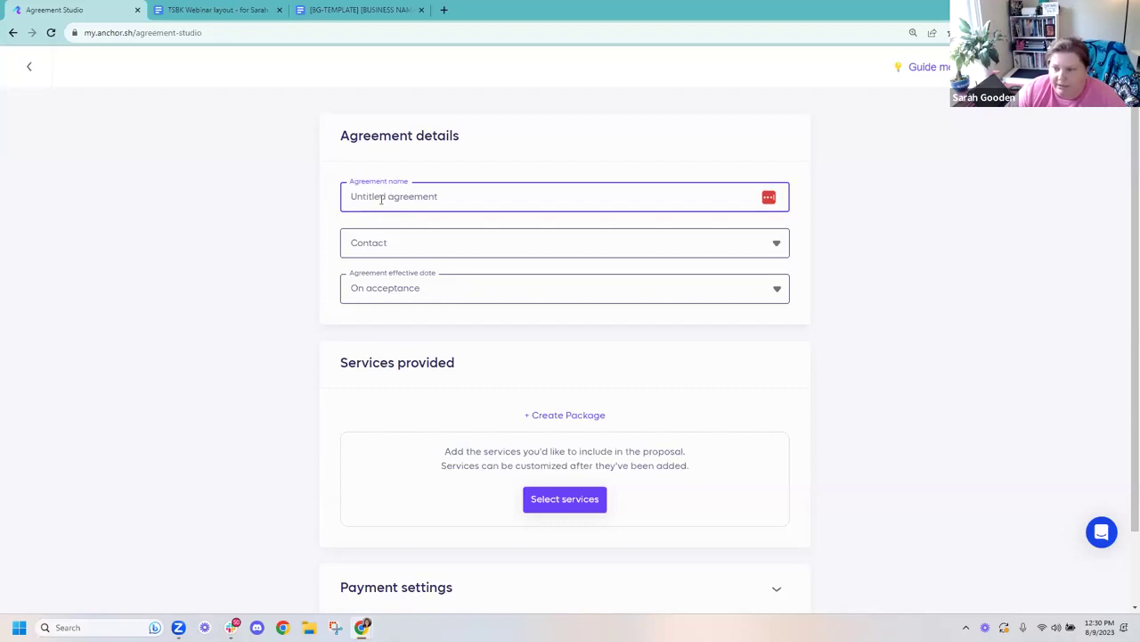
click(394, 243)
click(392, 277)
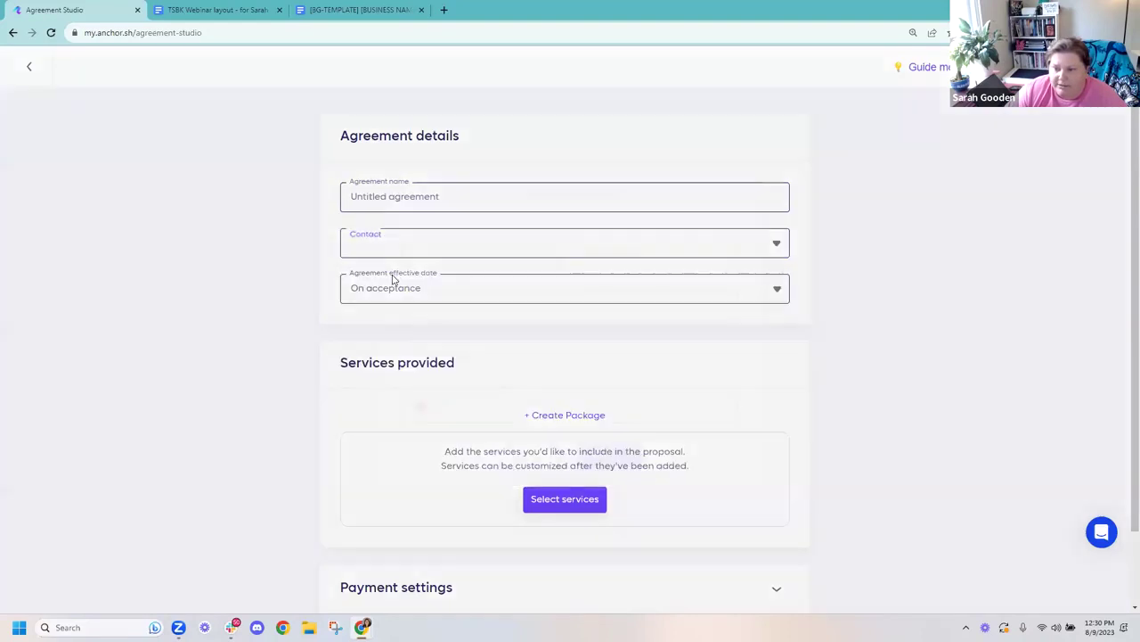
click(601, 258)
click(526, 264)
click(476, 303)
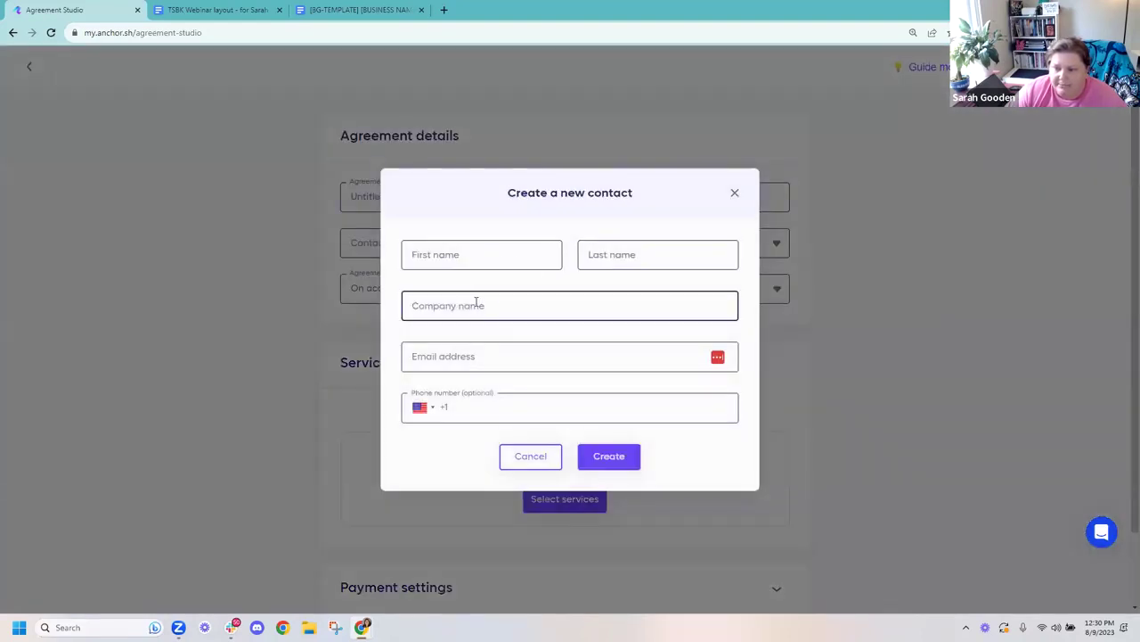
click(460, 355)
click(466, 408)
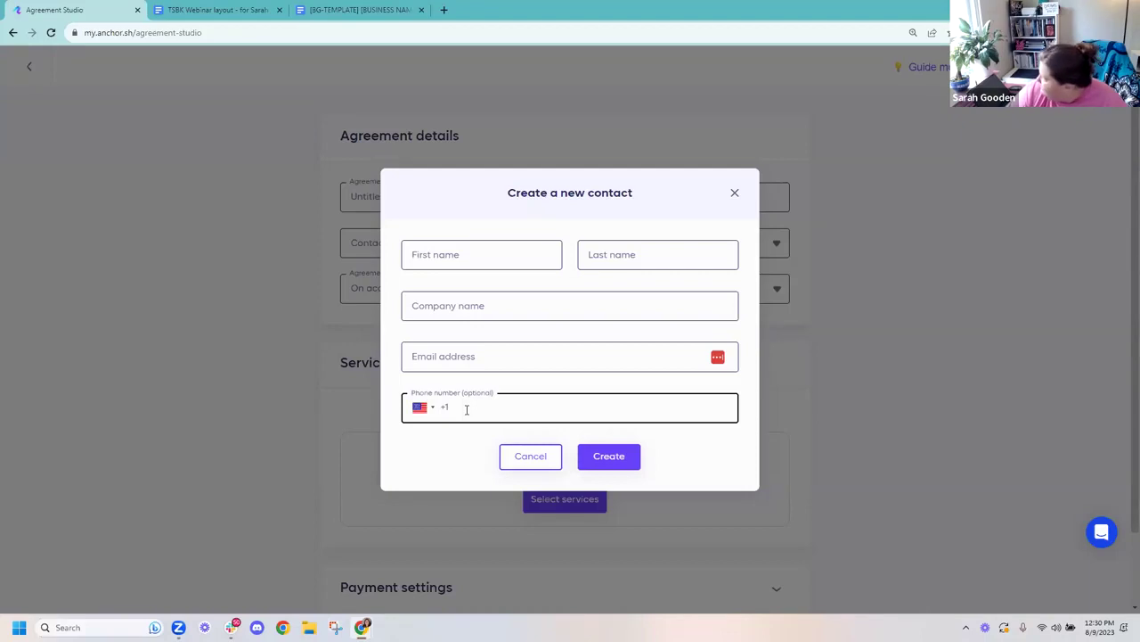
click(514, 458)
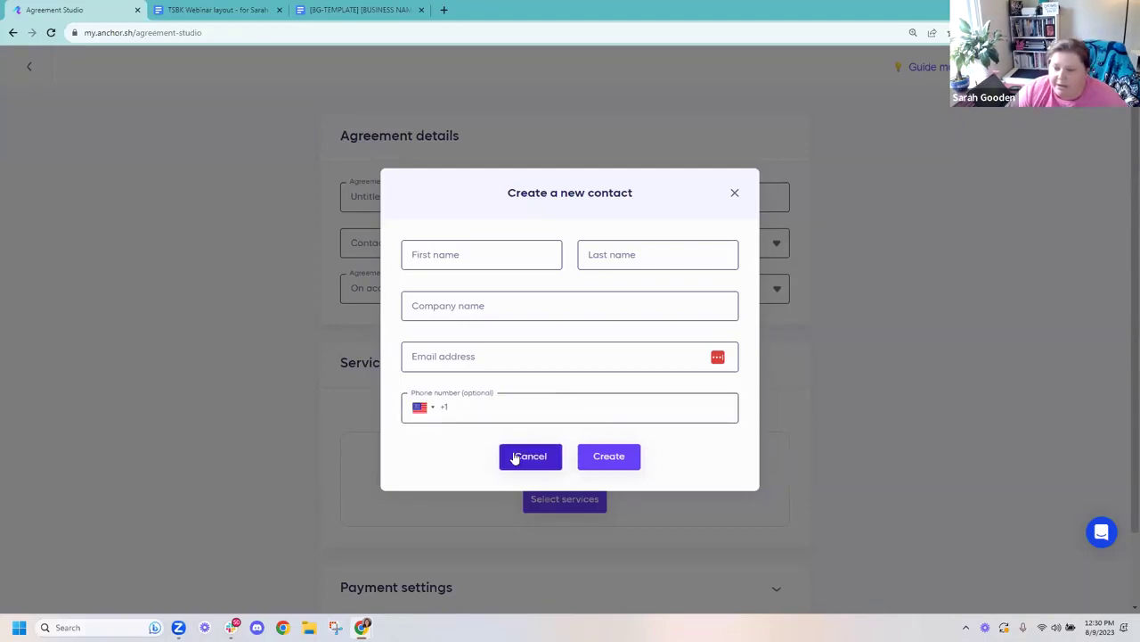
click(514, 457)
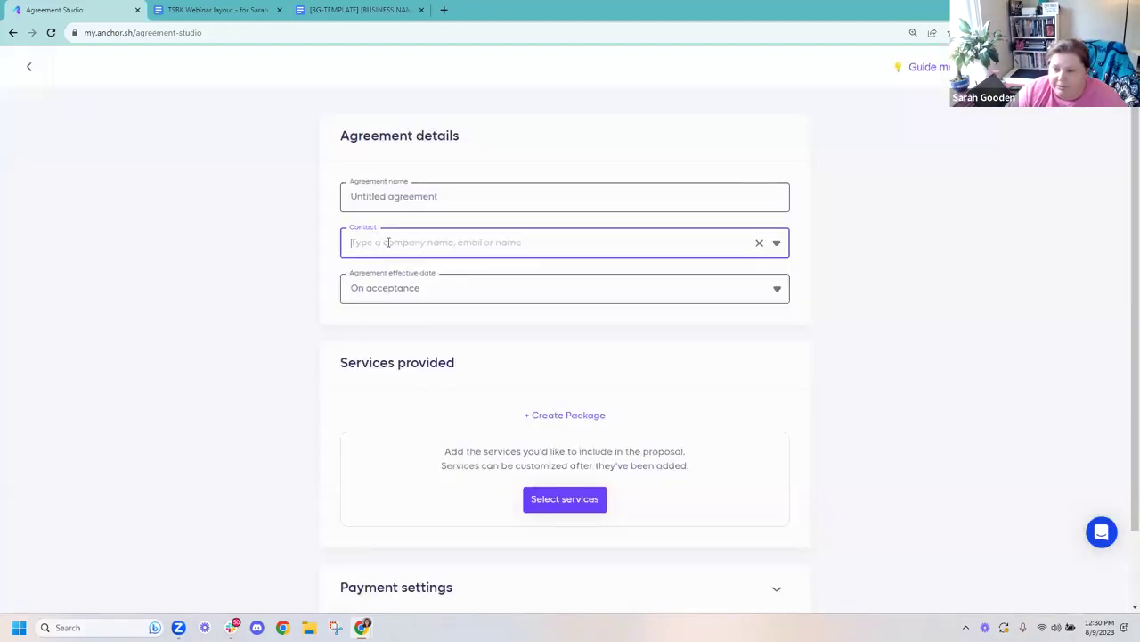
Search the contacts for "zav" and assign the Wack-a-Wuggy Co contact to the agreement
click(387, 243)
text(zav)
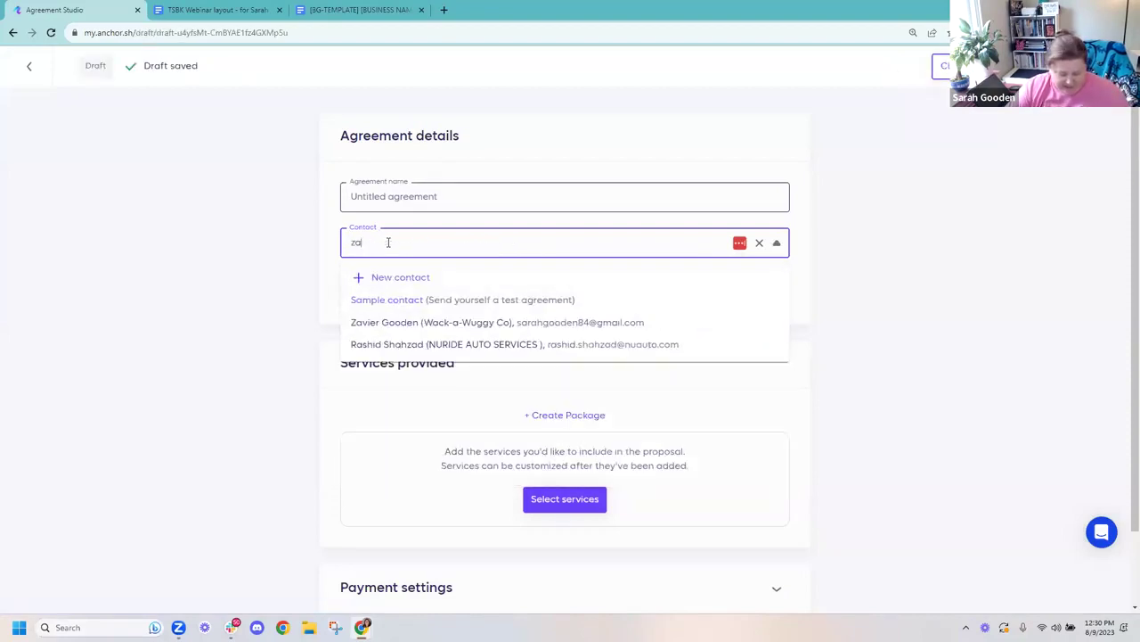
click(402, 322)
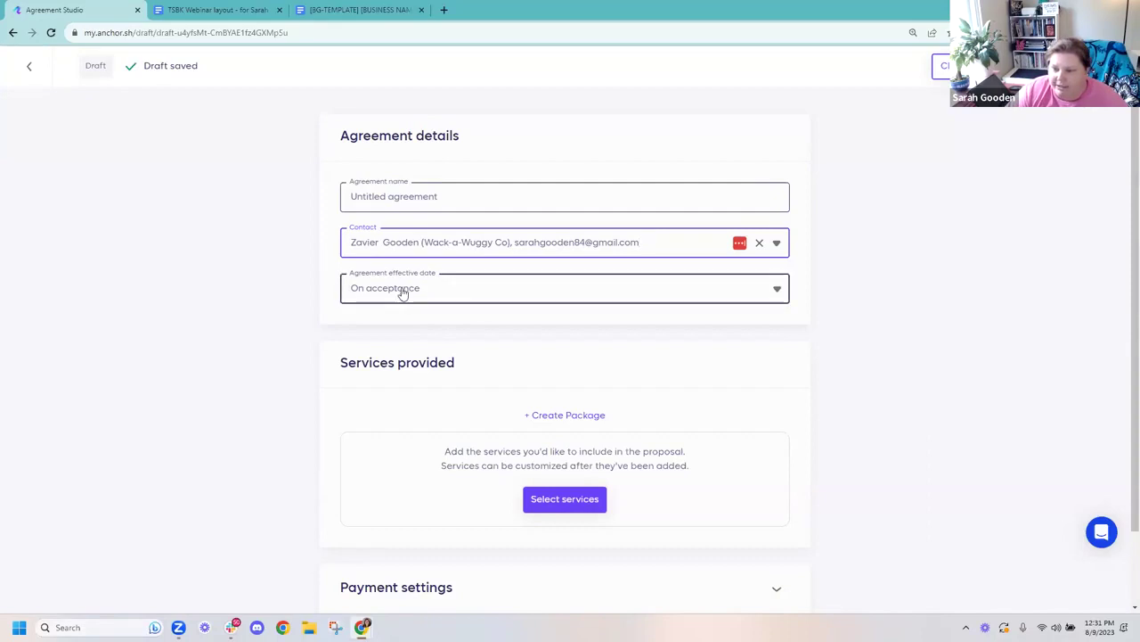
Add the 2022 Bookkeeping Catchup service to the agreement's provided services
scroll(407, 323, down, 1)
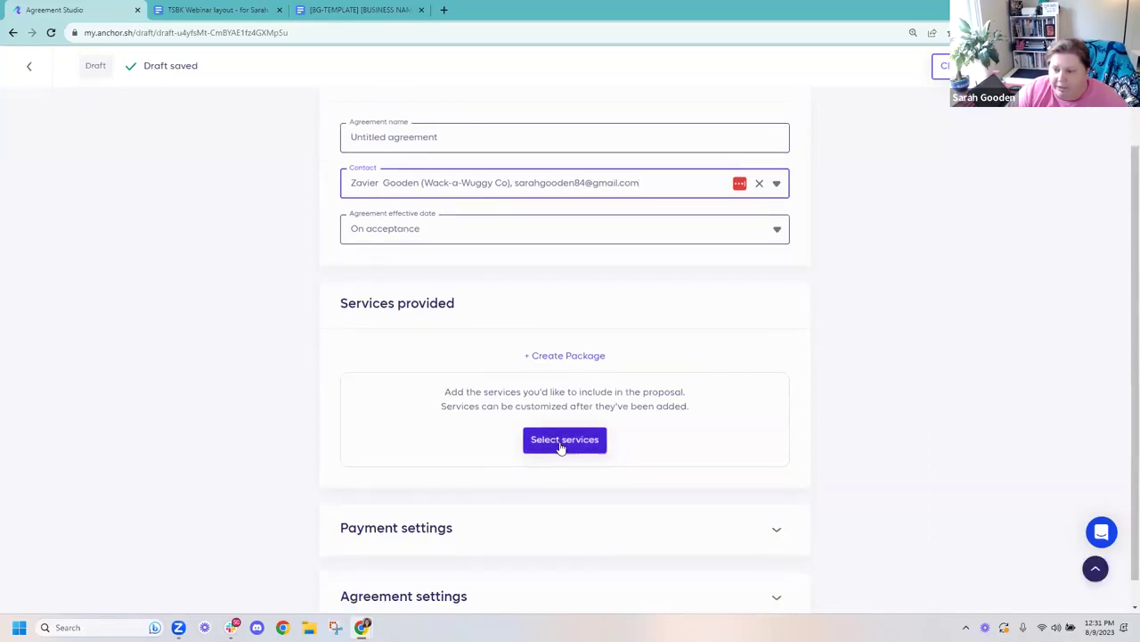
click(563, 441)
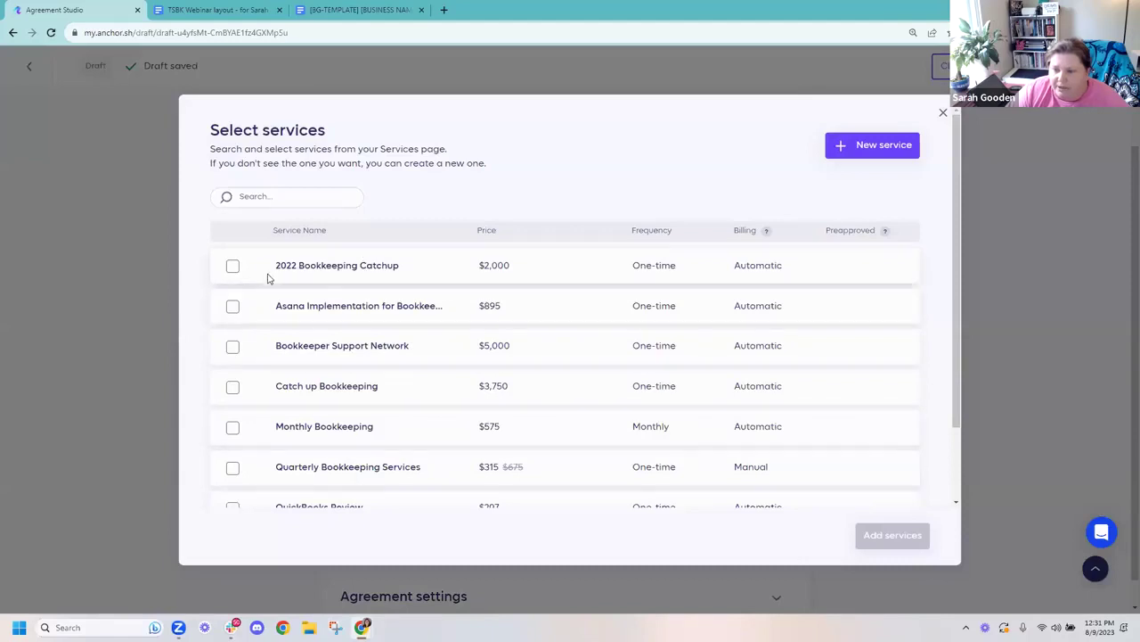
click(233, 267)
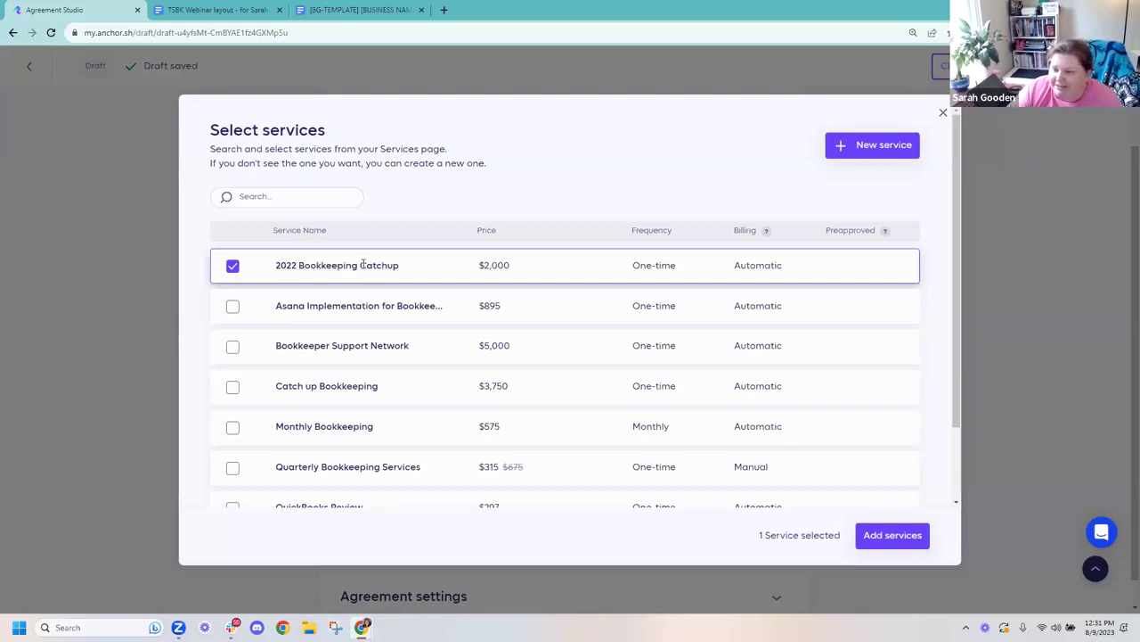
click(891, 534)
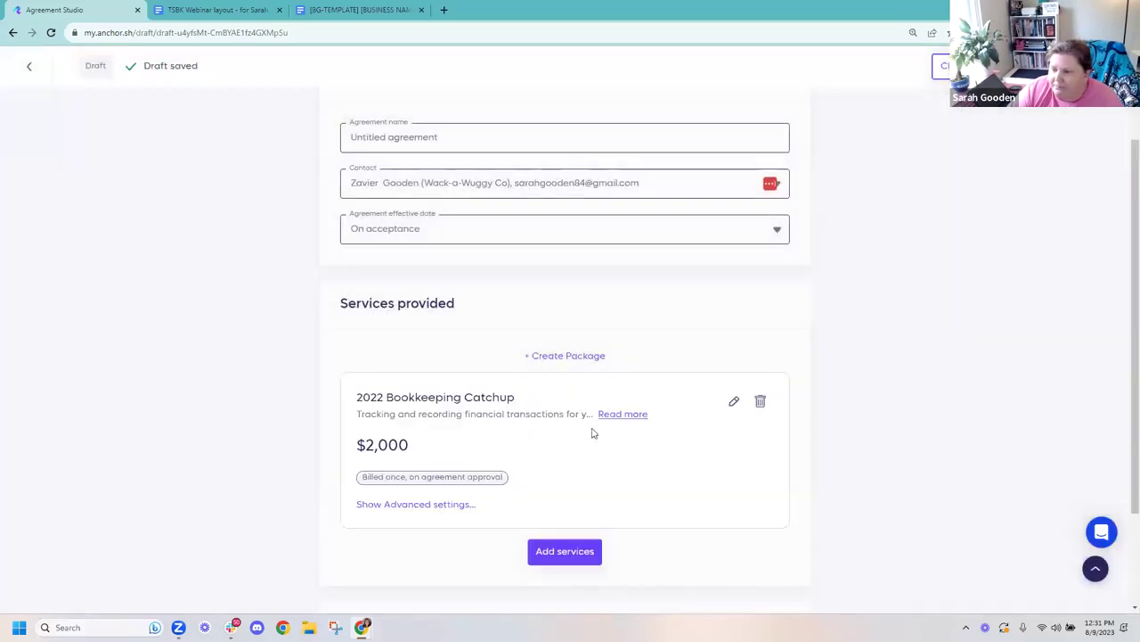
Open the 2022 Bookkeeping Catchup service for editing and read through its description
click(732, 402)
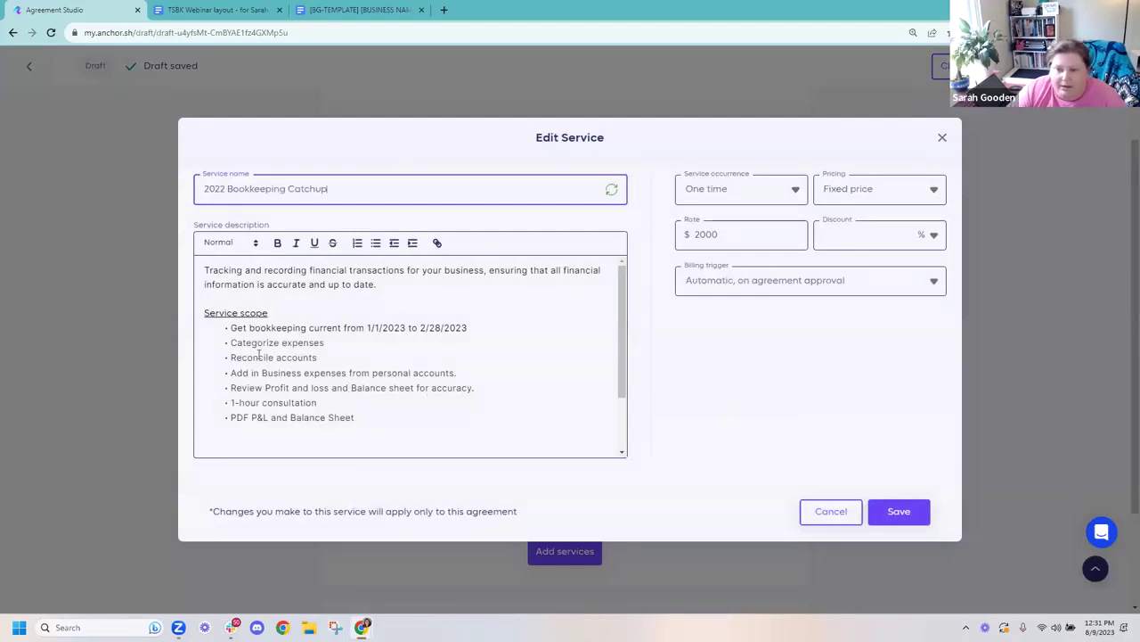
scroll(346, 373, down, 2)
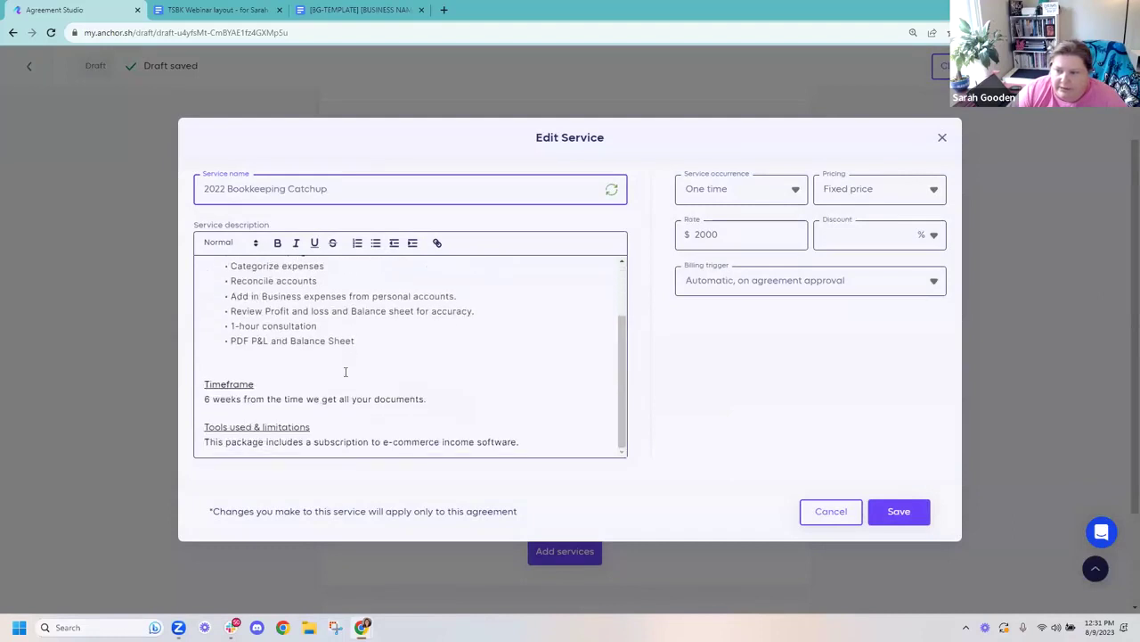
scroll(346, 373, up, 2)
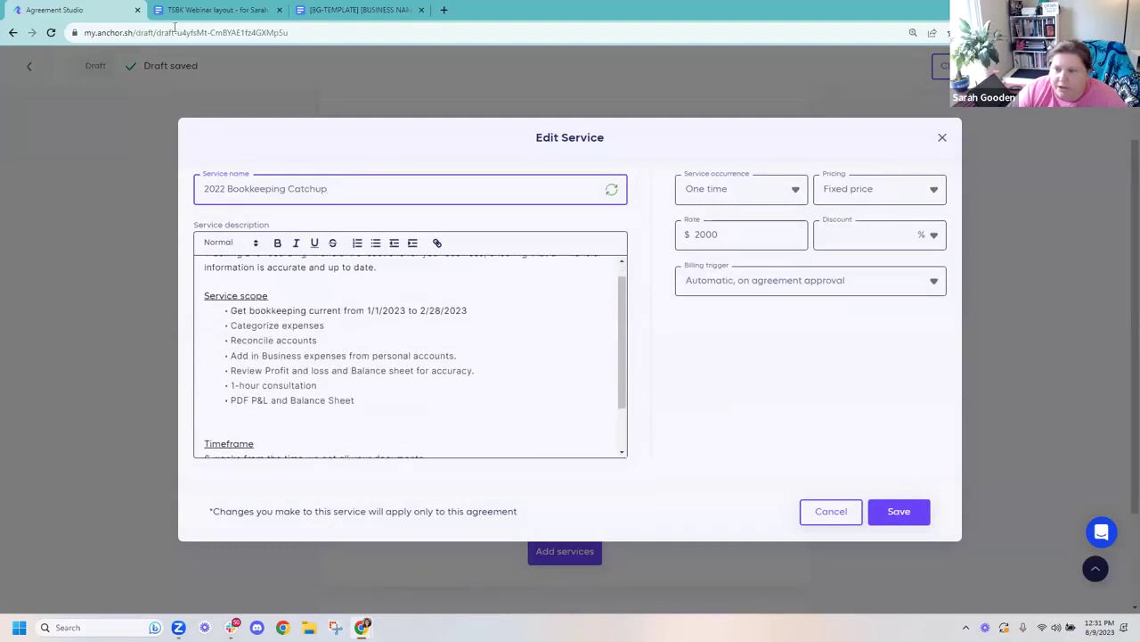
Switch to the QBO Review Report template in Google Docs and copy the Scope of Work and Time Frame of Completion sections
click(330, 15)
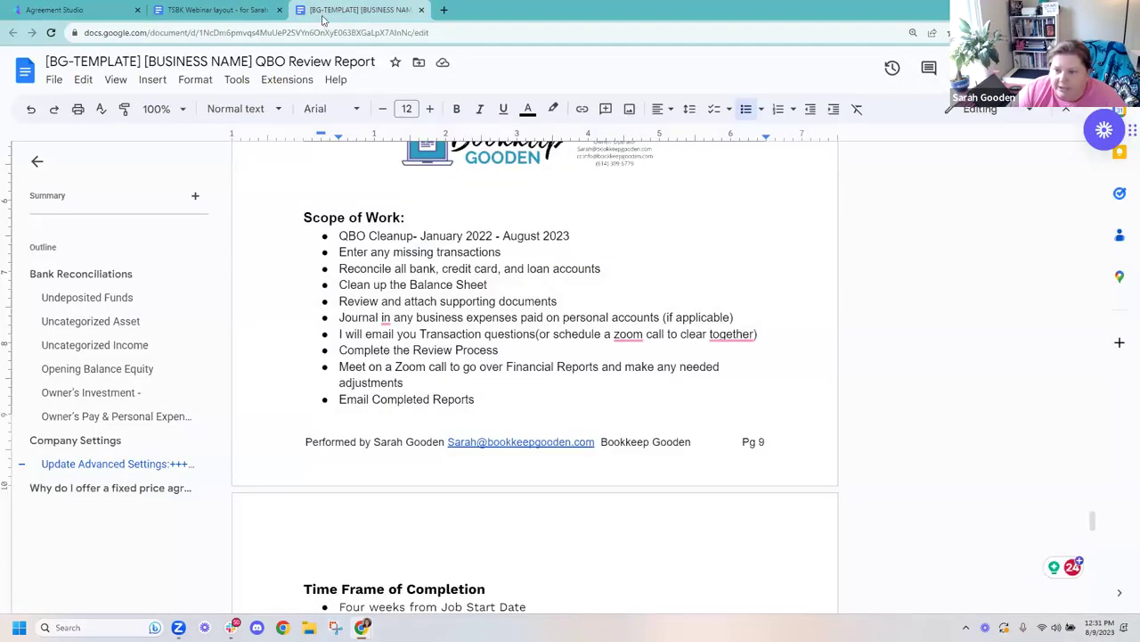
scroll(436, 238, up, 4)
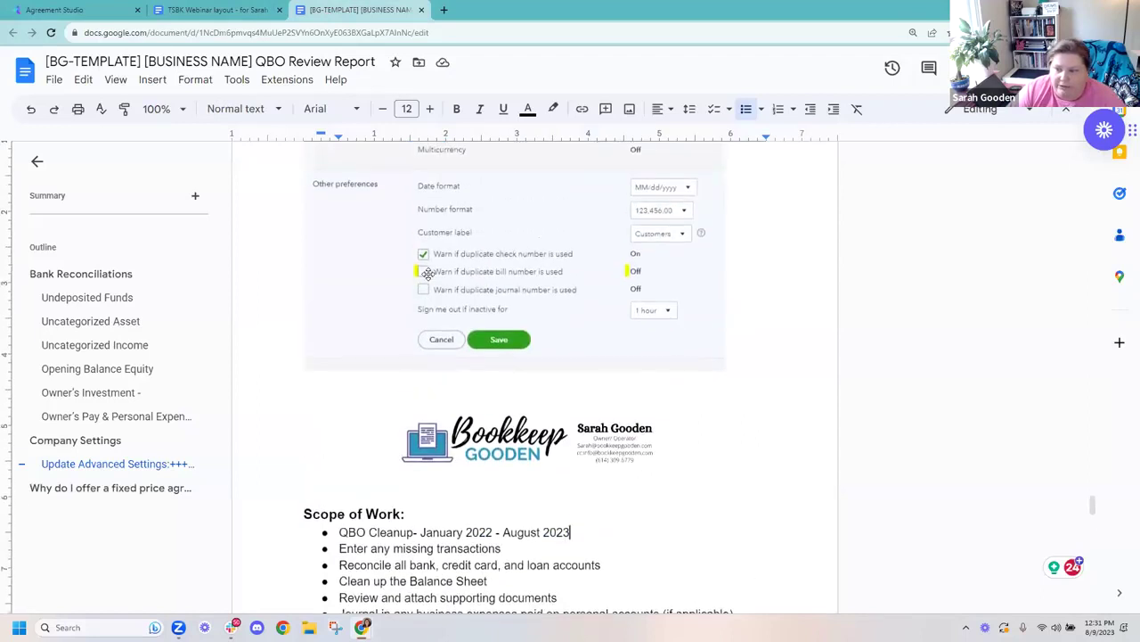
scroll(429, 275, down, 3)
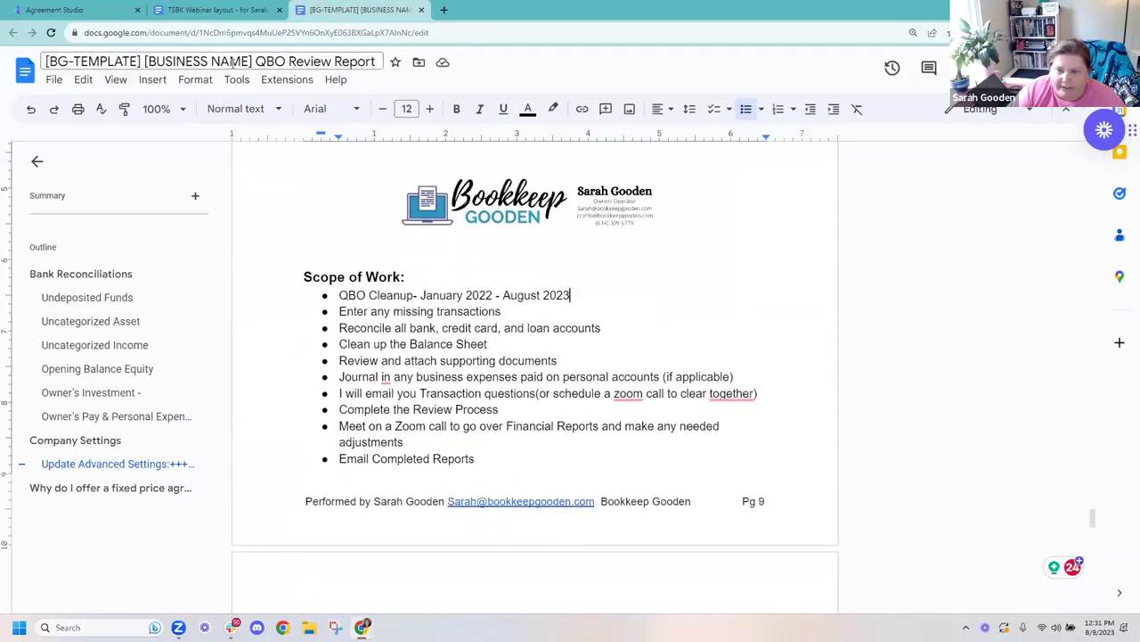
drag(300, 280, 408, 437)
key(ctrl+c)
scroll(400, 401, down, 2)
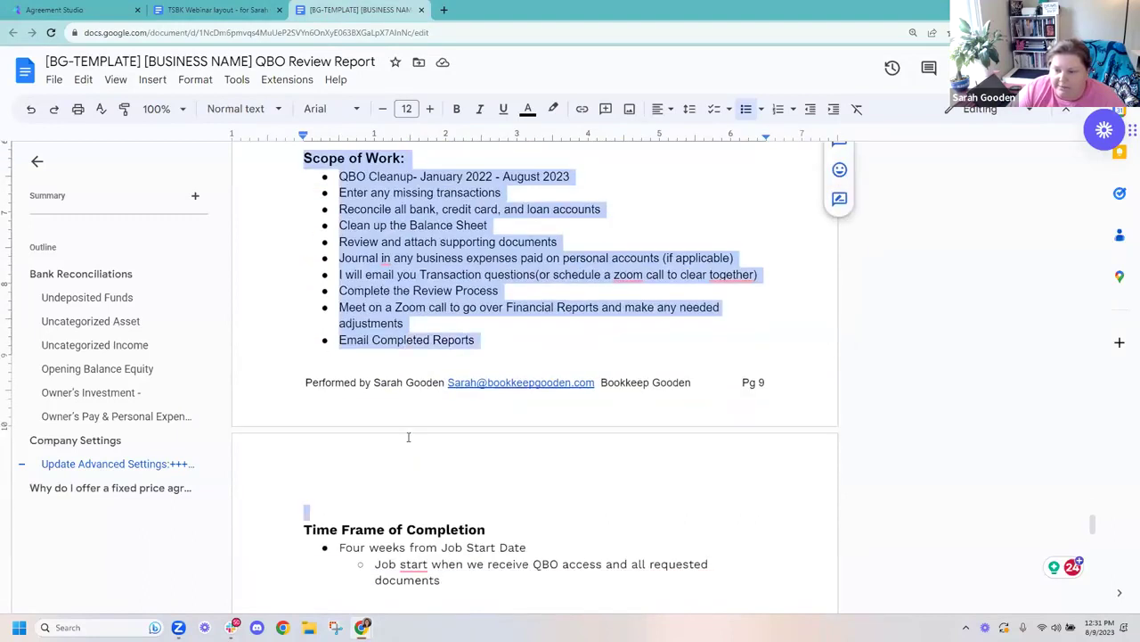
scroll(419, 490, down, 1)
drag(419, 490, 457, 517)
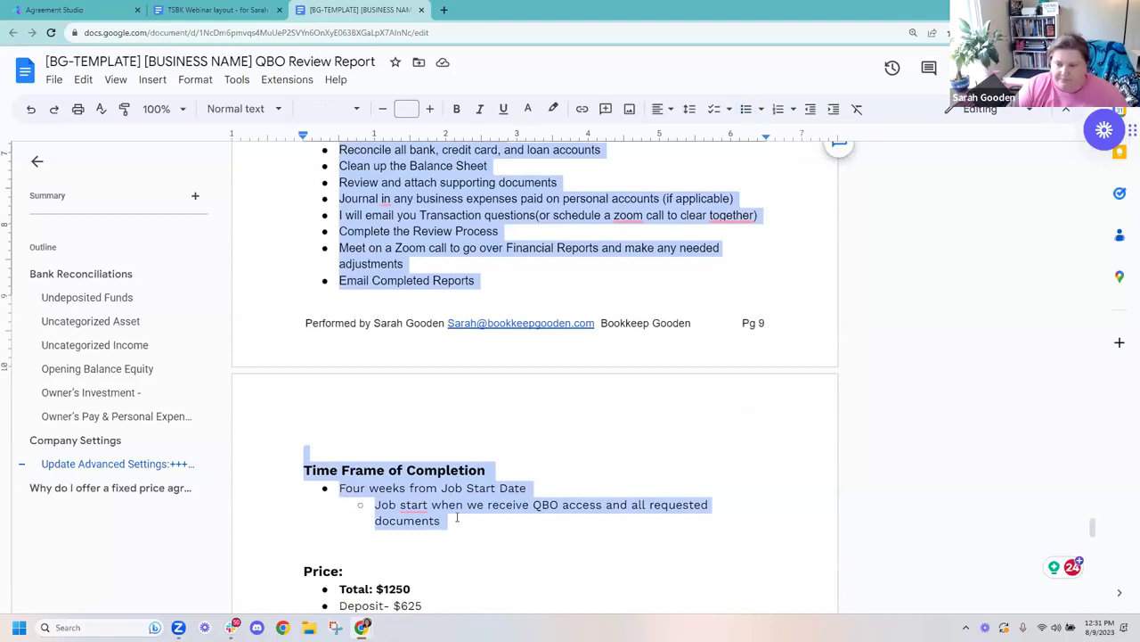
Switch back to Anchor and replace the entire service description with the copied scope of work and time frame
click(96, 11)
scroll(256, 341, up, 1)
click(204, 270)
drag(204, 270, 522, 441)
key(ctrl+v)
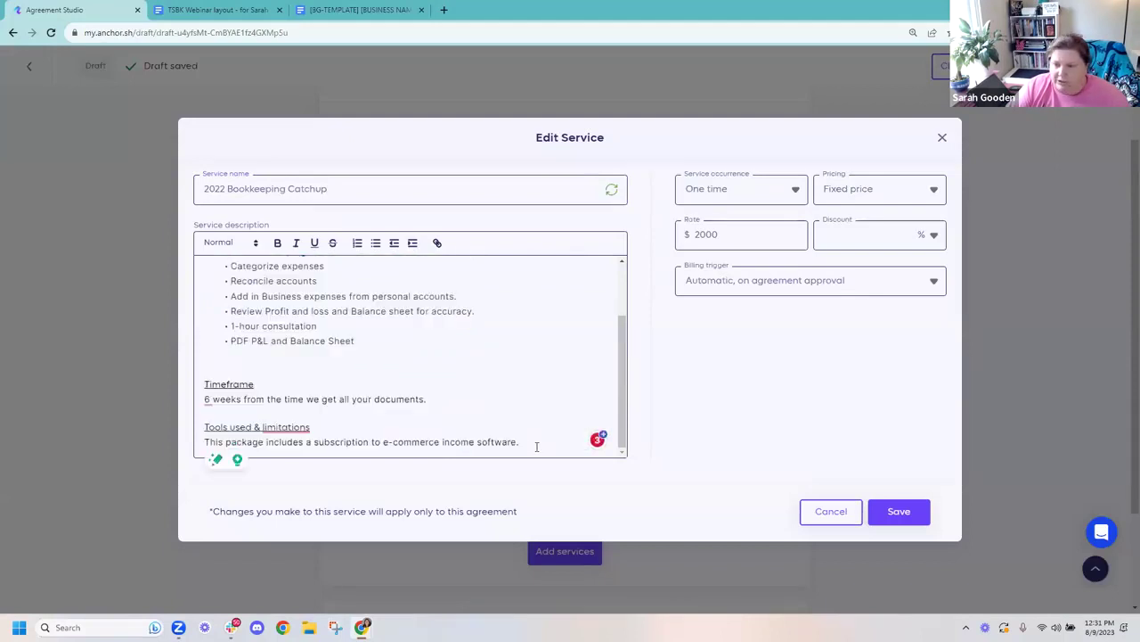
scroll(436, 403, up, 1)
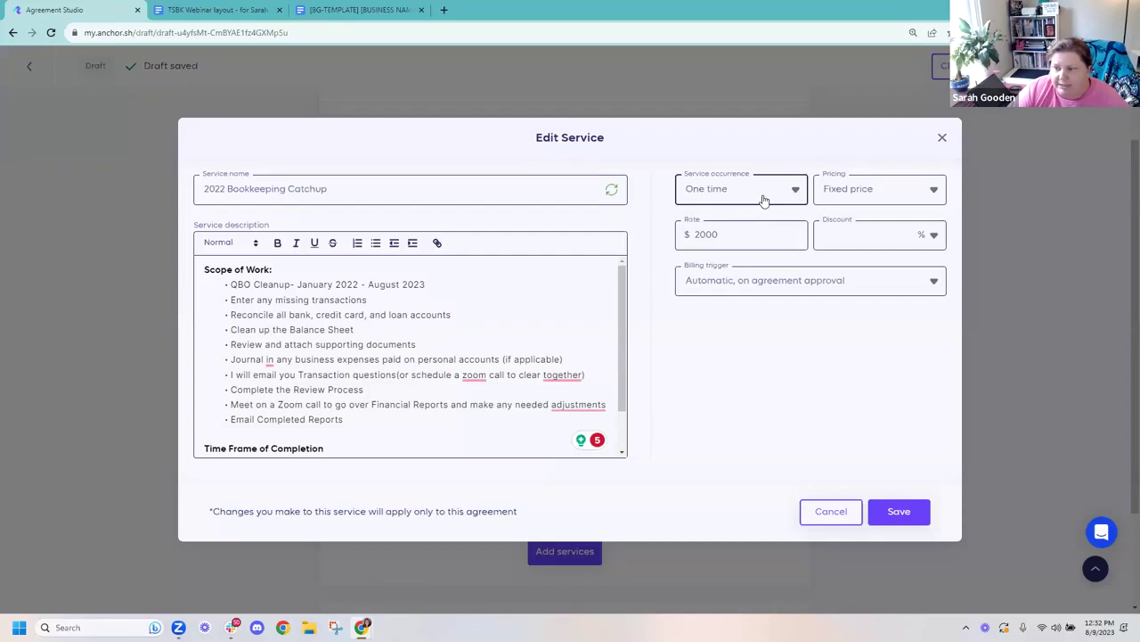
Examine the available pricing types and service occurrence options for the bookkeeping service
click(842, 194)
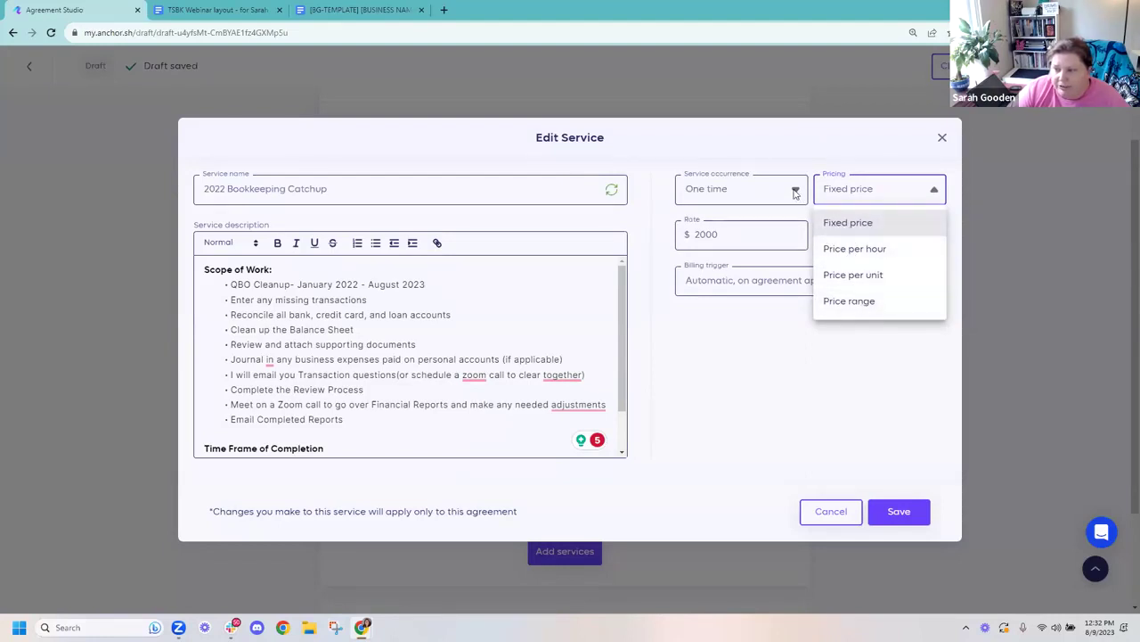
click(822, 223)
click(794, 188)
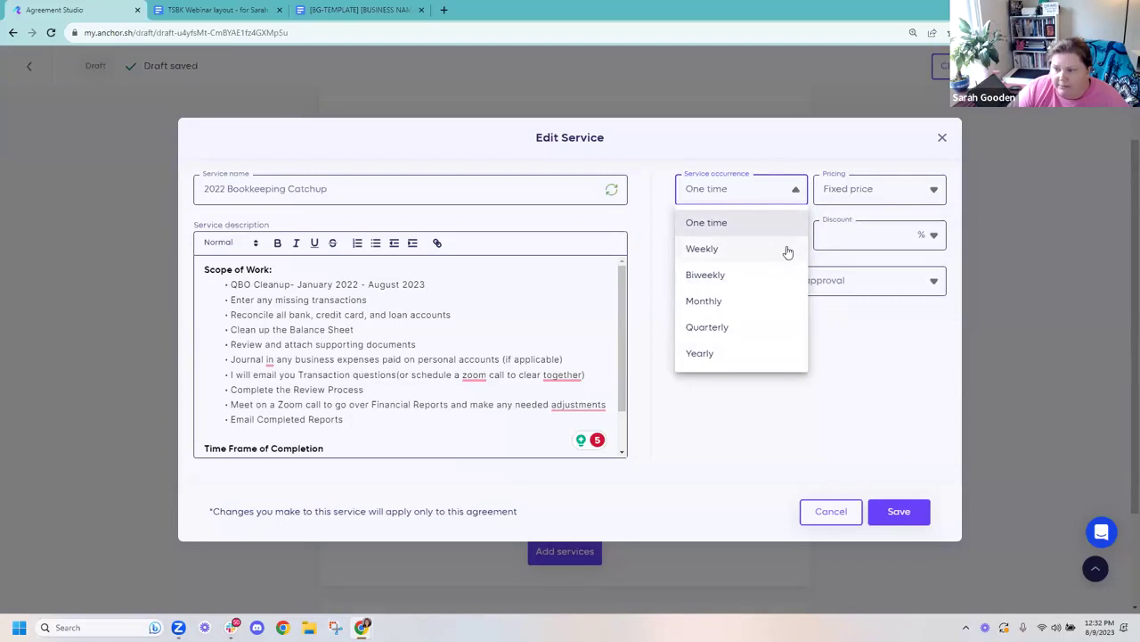
click(789, 190)
Look up the Price section of the QBO Review Report in Google Docs for the service's rate
drag(719, 234, 694, 234)
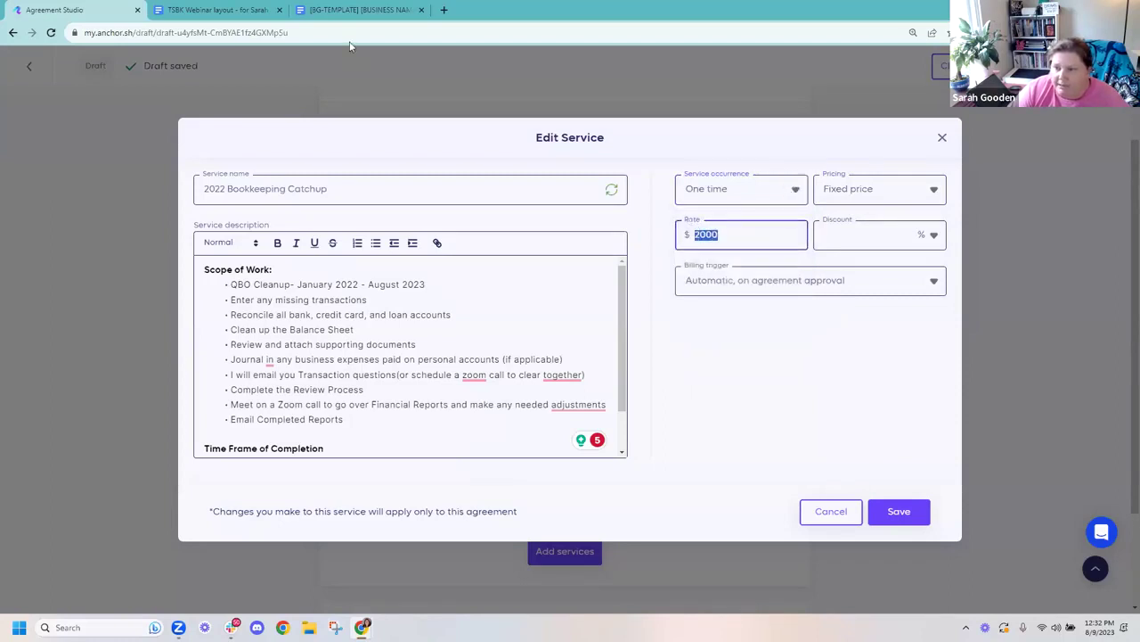
click(335, 11)
scroll(489, 457, down, 3)
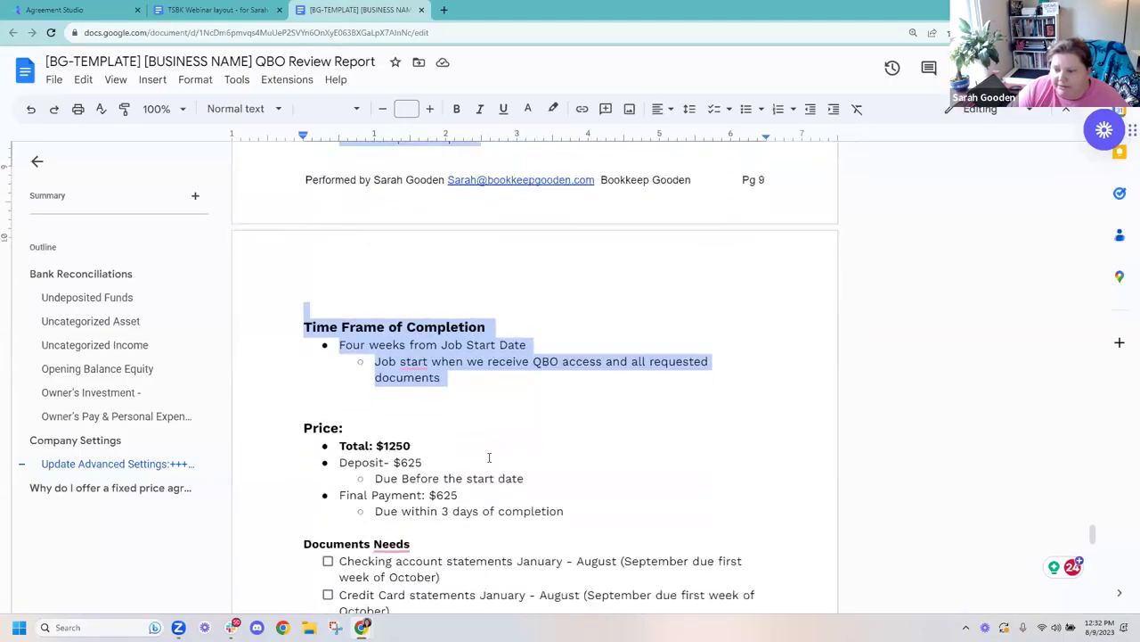
scroll(489, 457, down, 1)
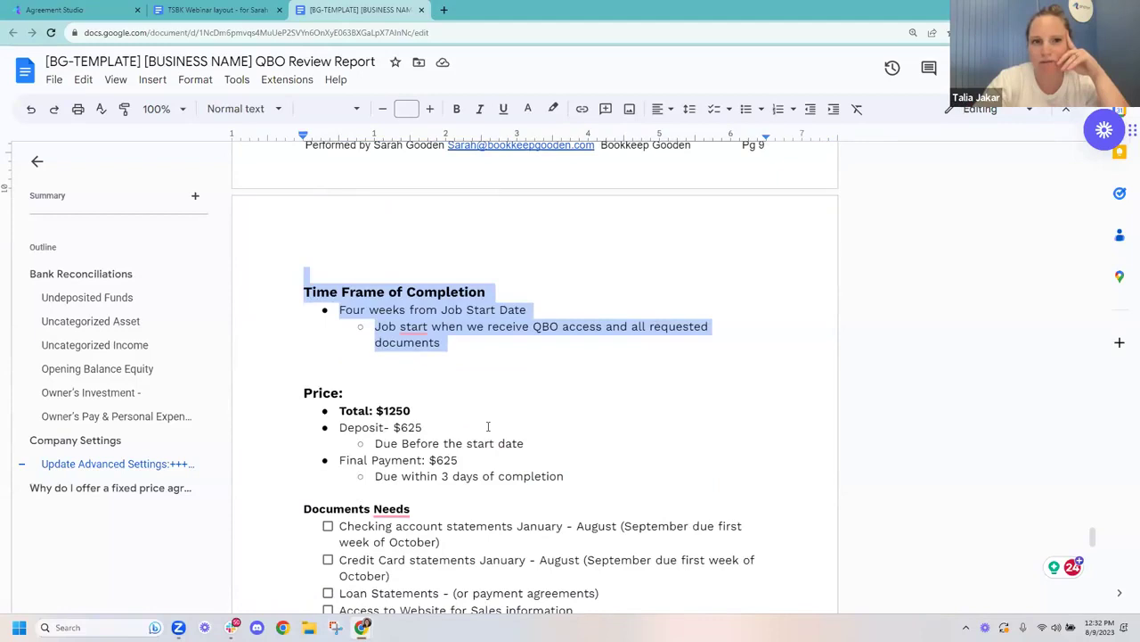
Switch back to Anchor and set the service's pricing type to Price range
click(78, 9)
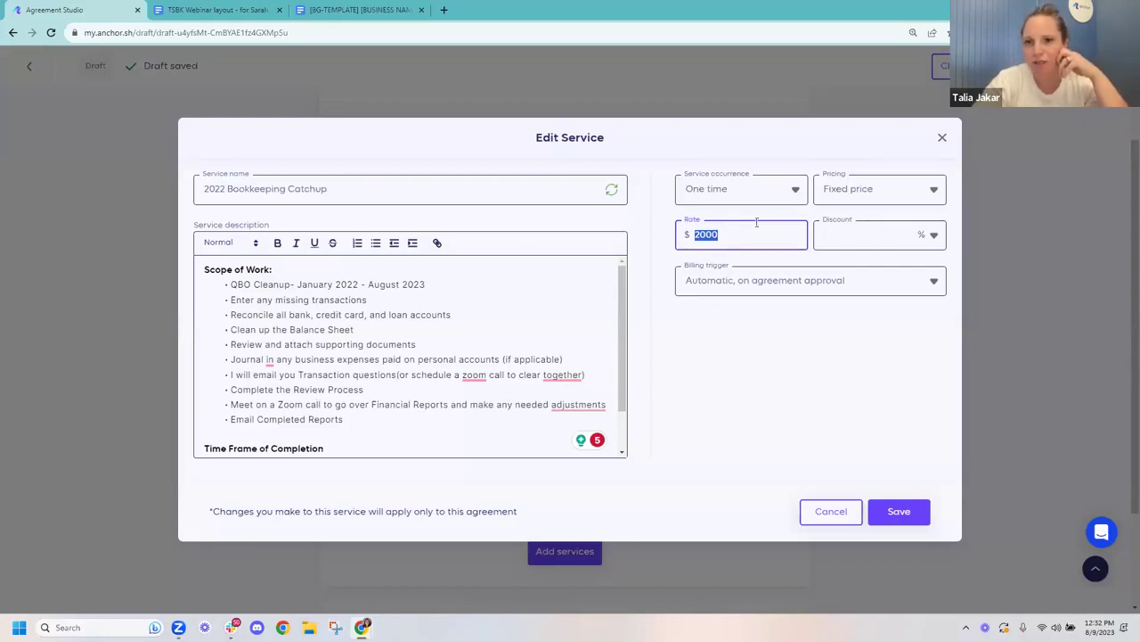
click(924, 193)
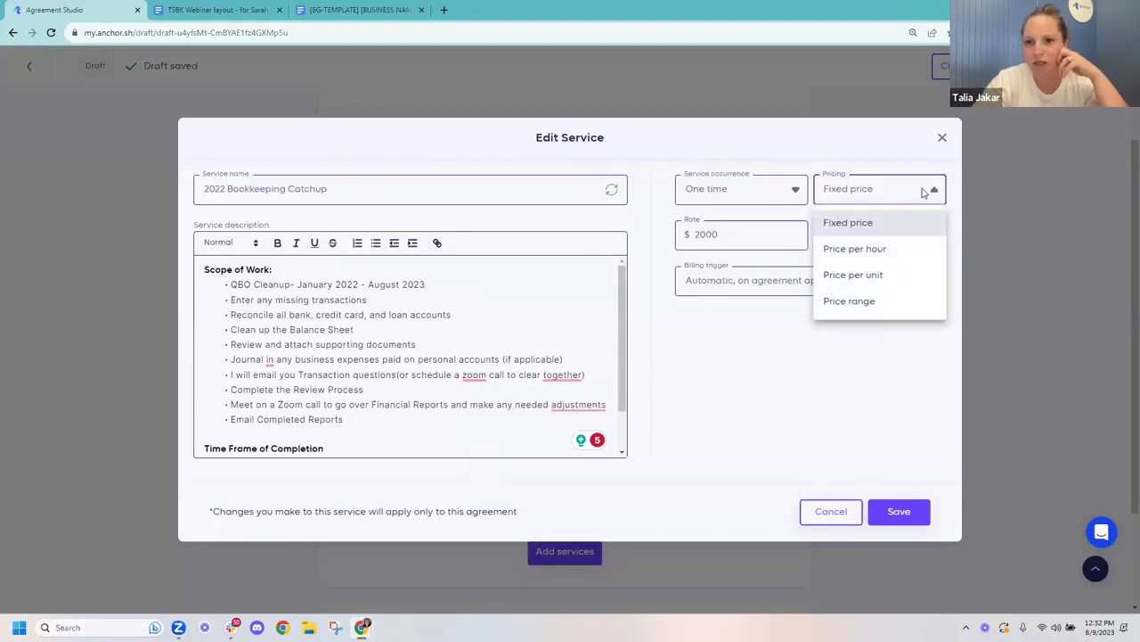
click(896, 300)
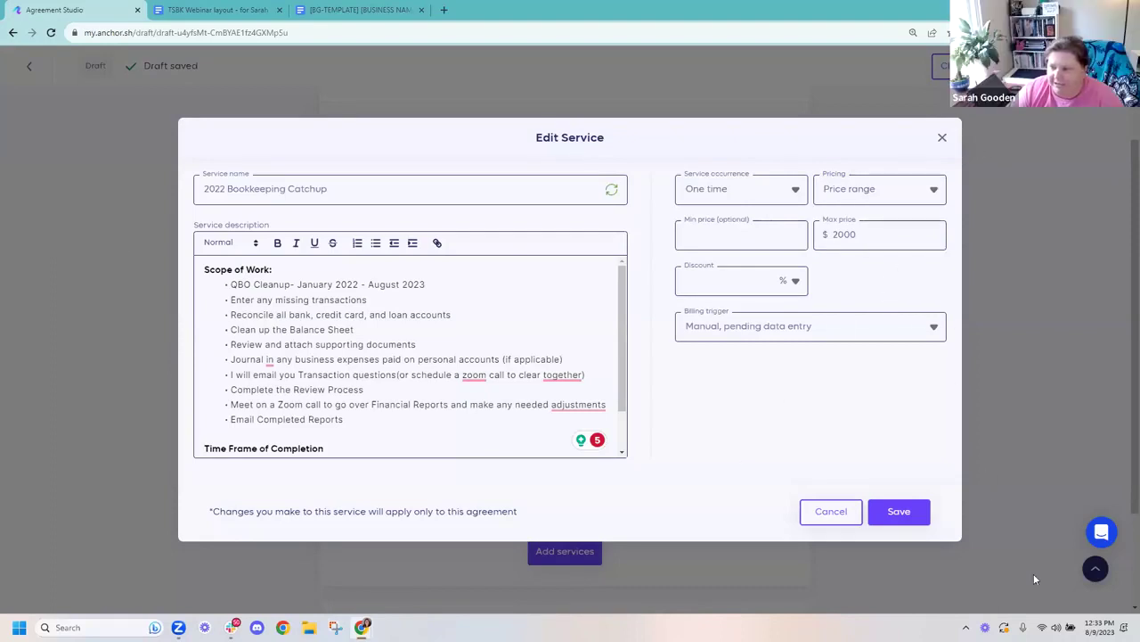
Set the computer's screen brightness to about 97 in the Windows quick settings
click(1056, 628)
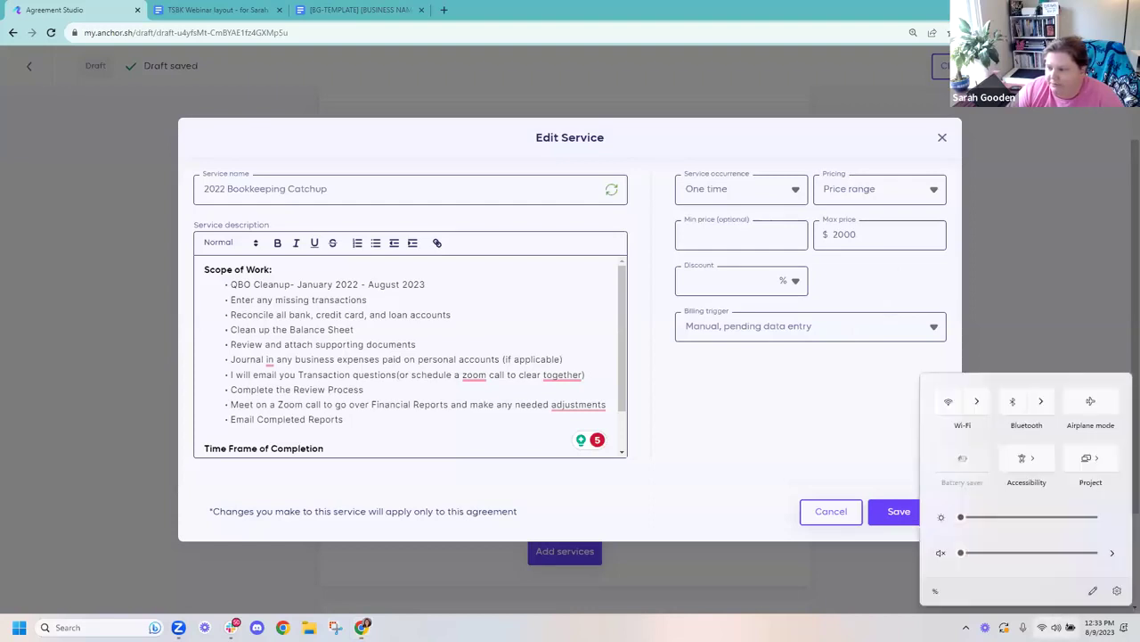
drag(1057, 517, 1089, 517)
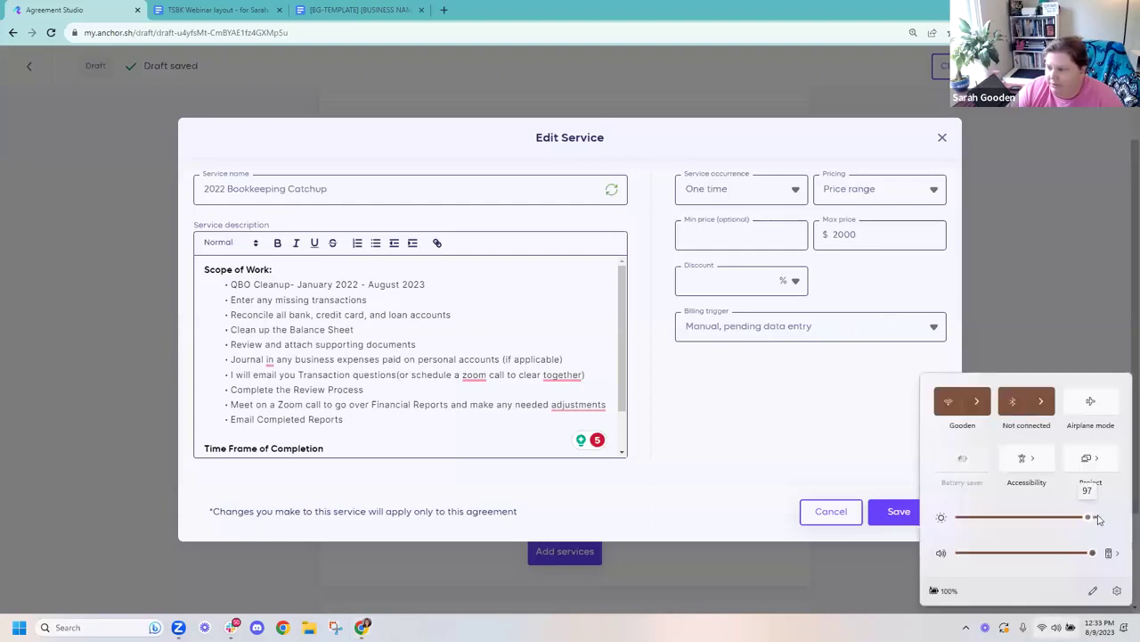
Close the Windows quick settings and change the bookkeeping service's pricing type to Fixed price
click(807, 412)
click(893, 194)
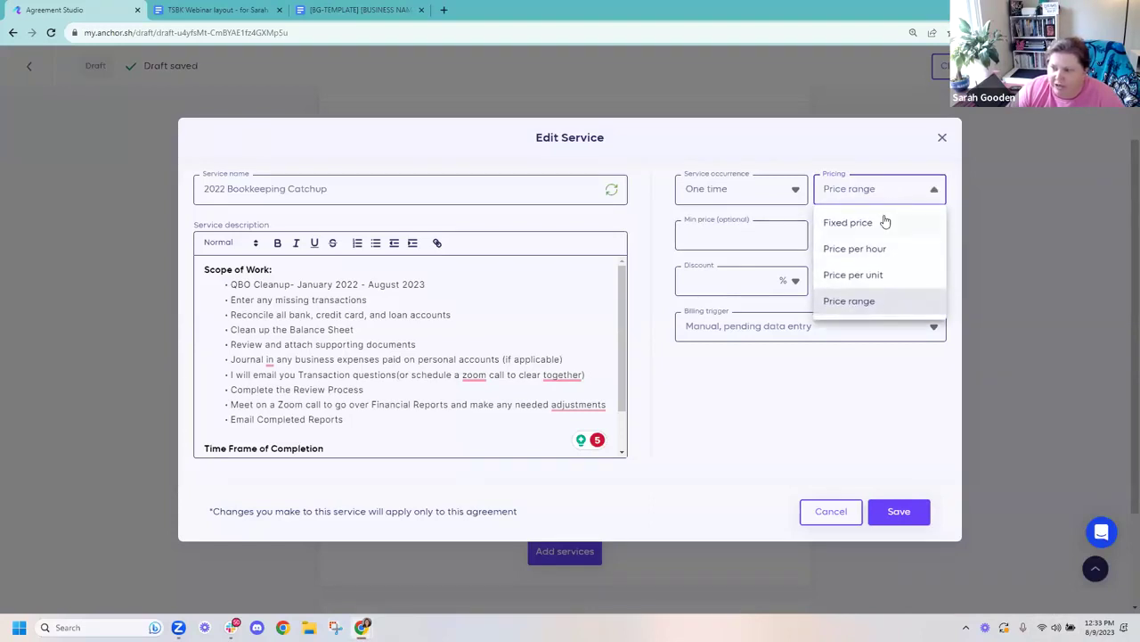
click(887, 225)
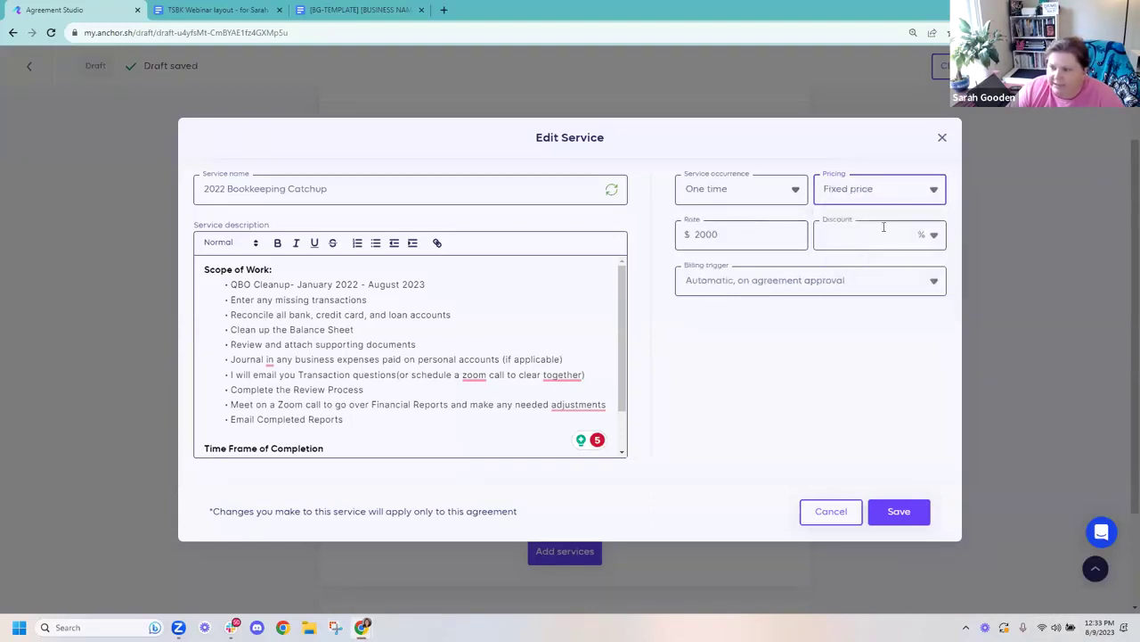
Check the Price section of the QBO Review Report, set the service's rate to $2750 and save the service
click(373, 11)
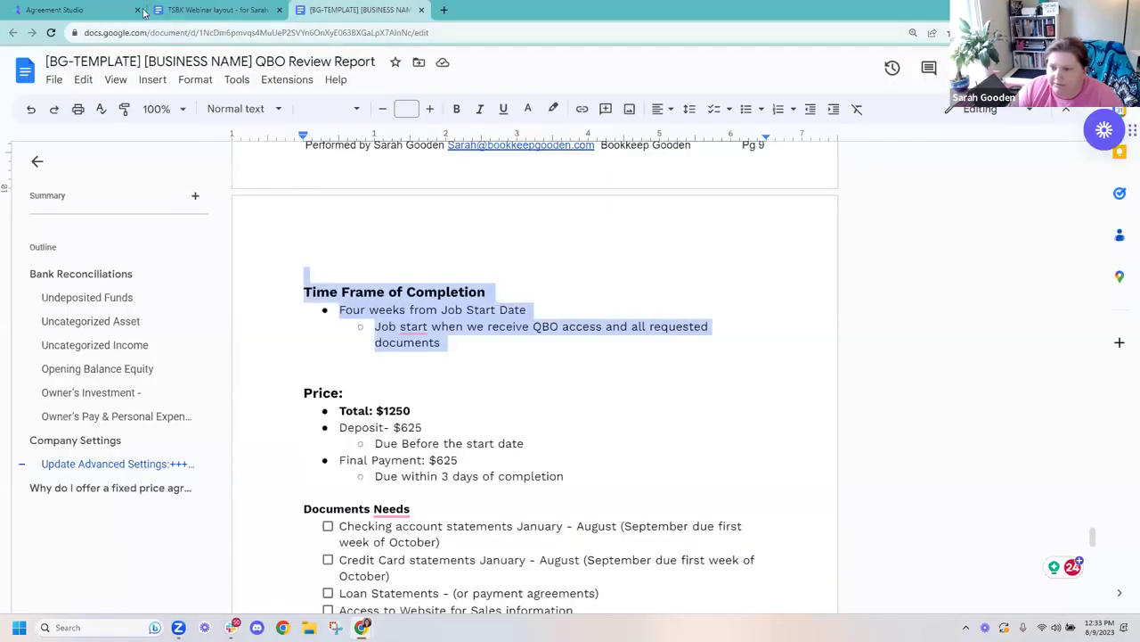
click(80, 10)
double_click(720, 233)
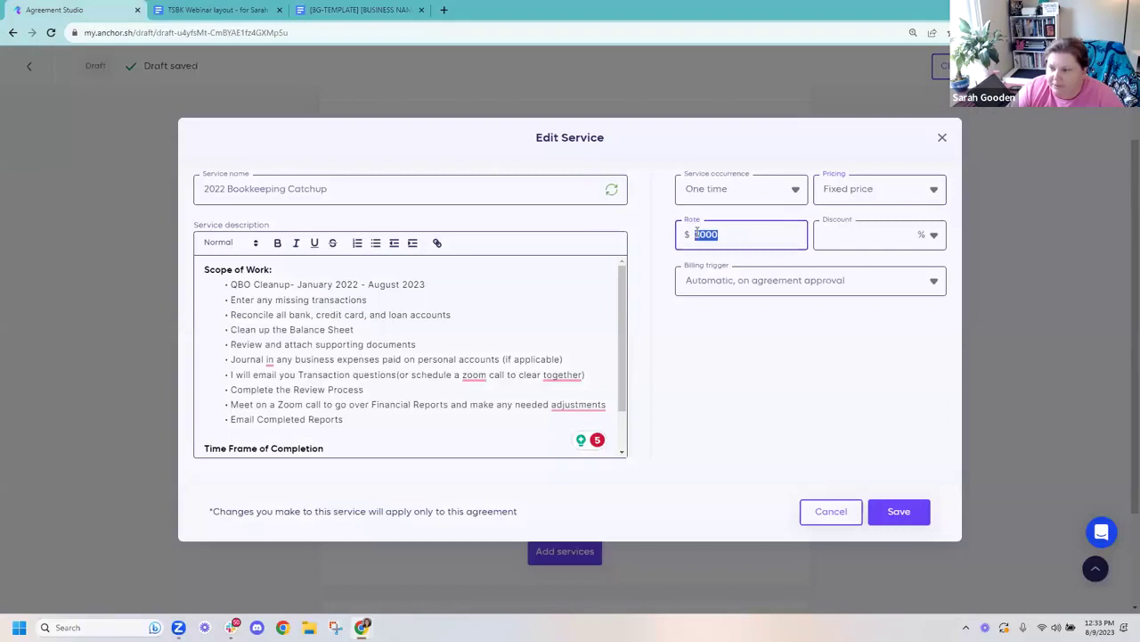
text(2750)
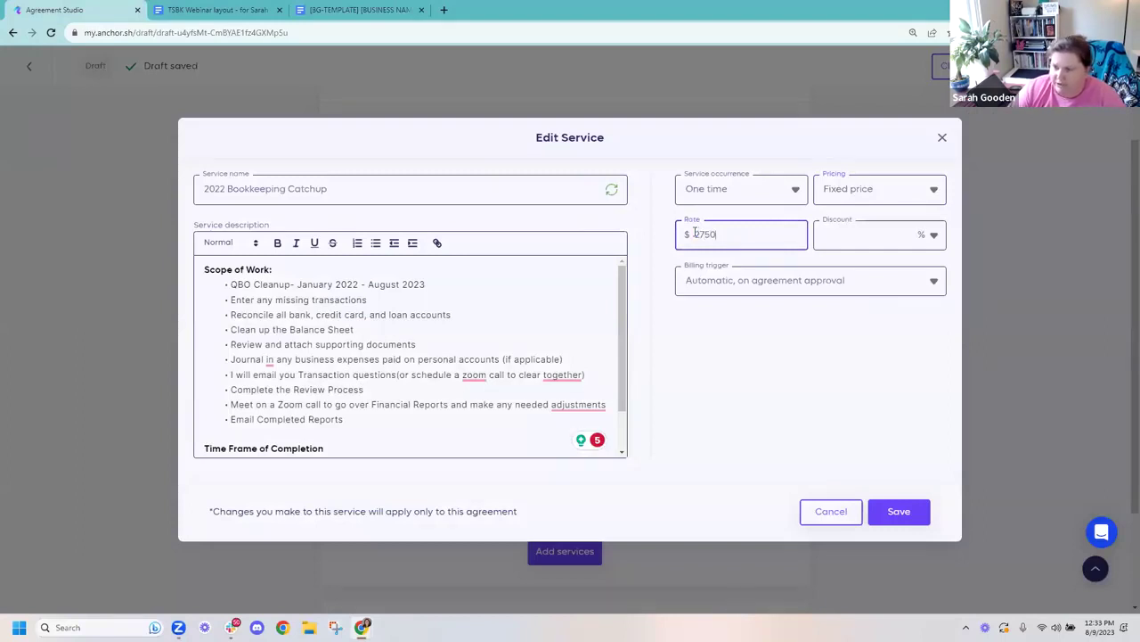
click(680, 385)
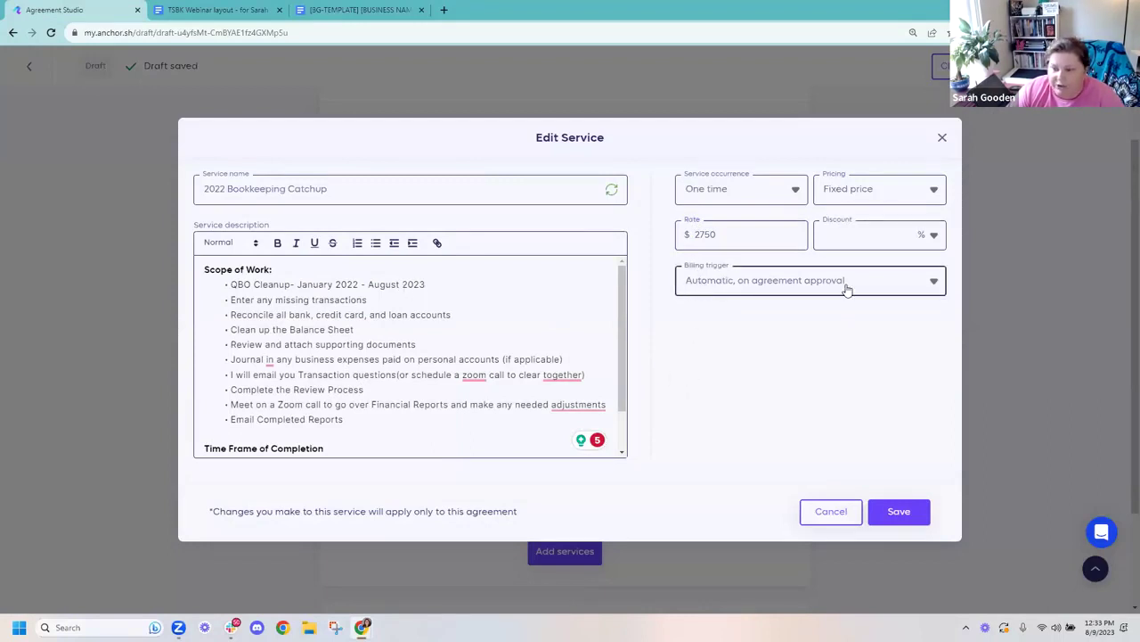
click(896, 514)
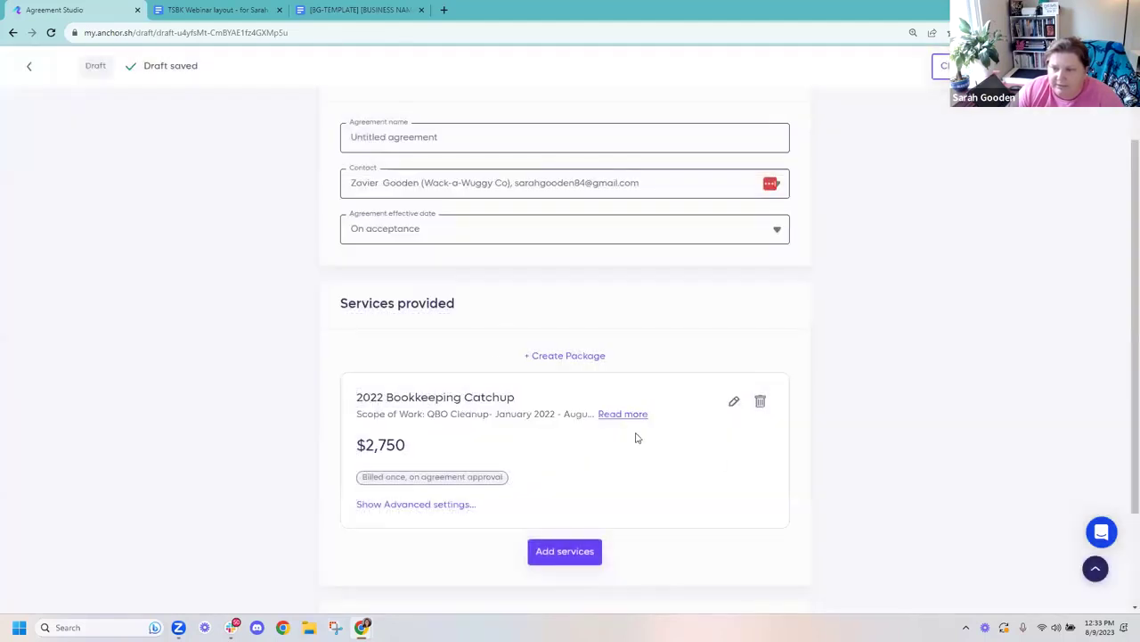
In the payment settings, choose the client as payer of the credit card processing fee, and open the agreement settings
scroll(498, 327, down, 2)
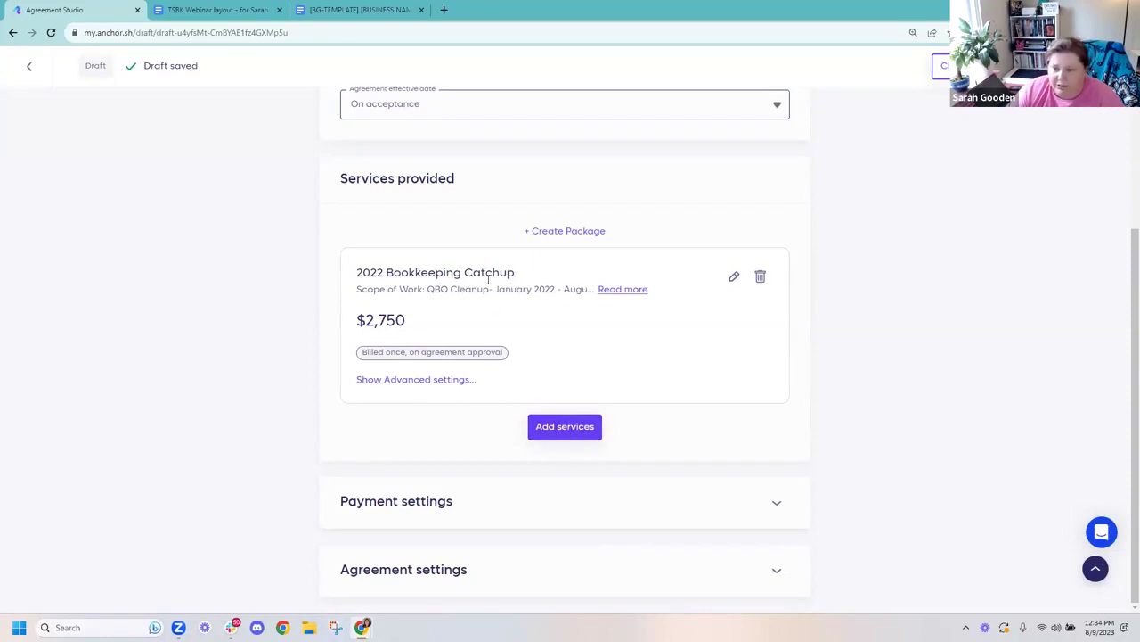
click(485, 515)
scroll(486, 515, down, 5)
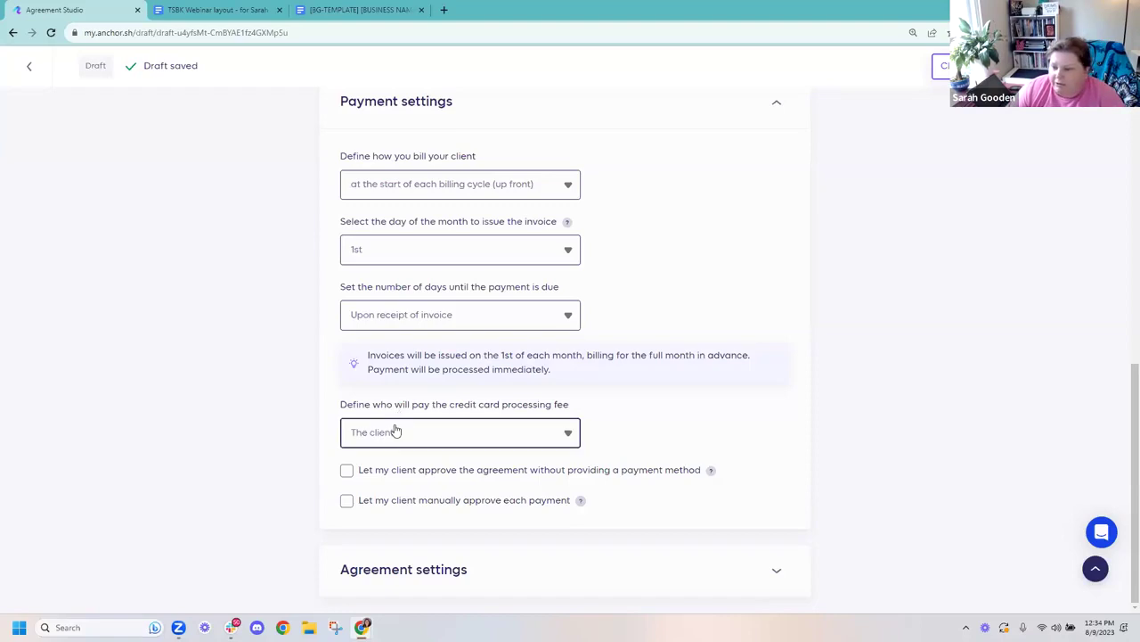
click(395, 433)
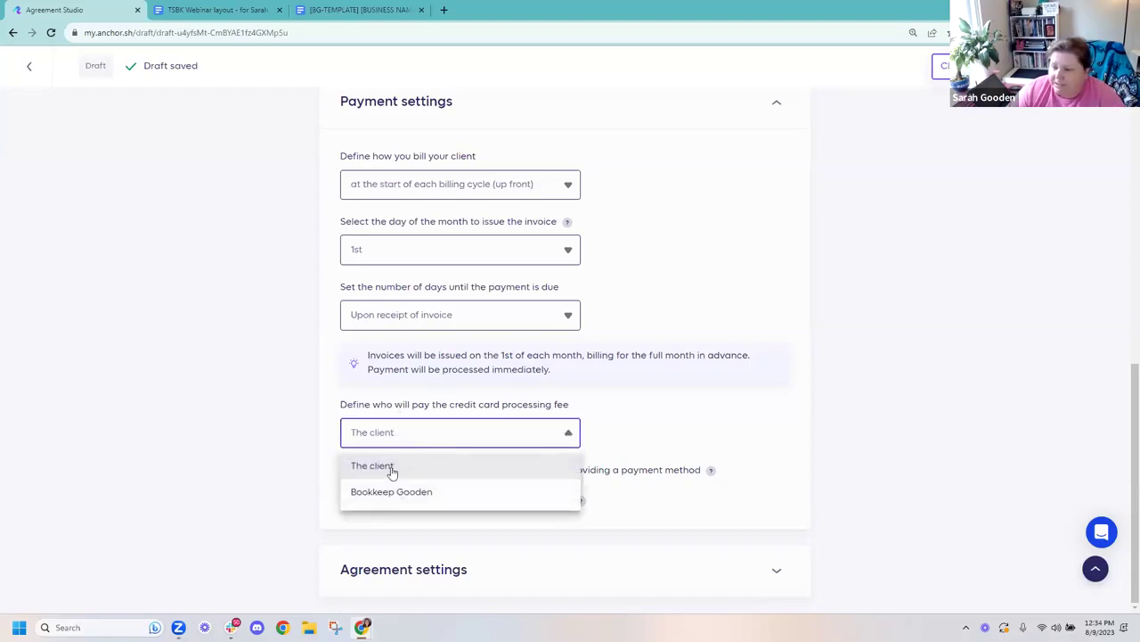
click(390, 473)
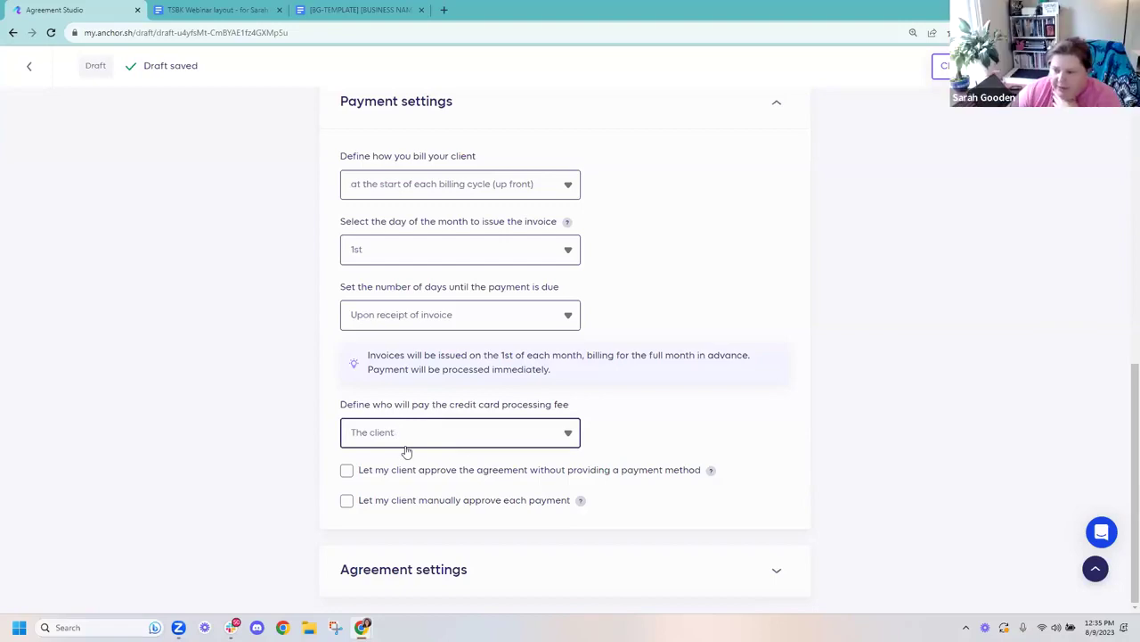
click(433, 574)
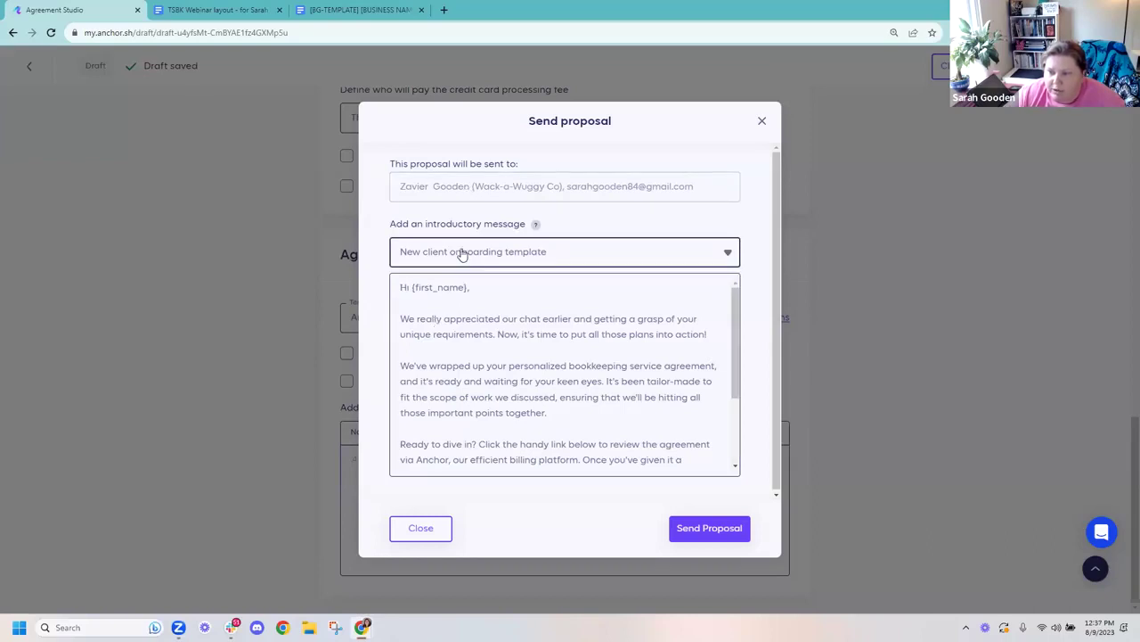
Read through the New client onboarding template message and send the proposal to the client
scroll(461, 338, down, 2)
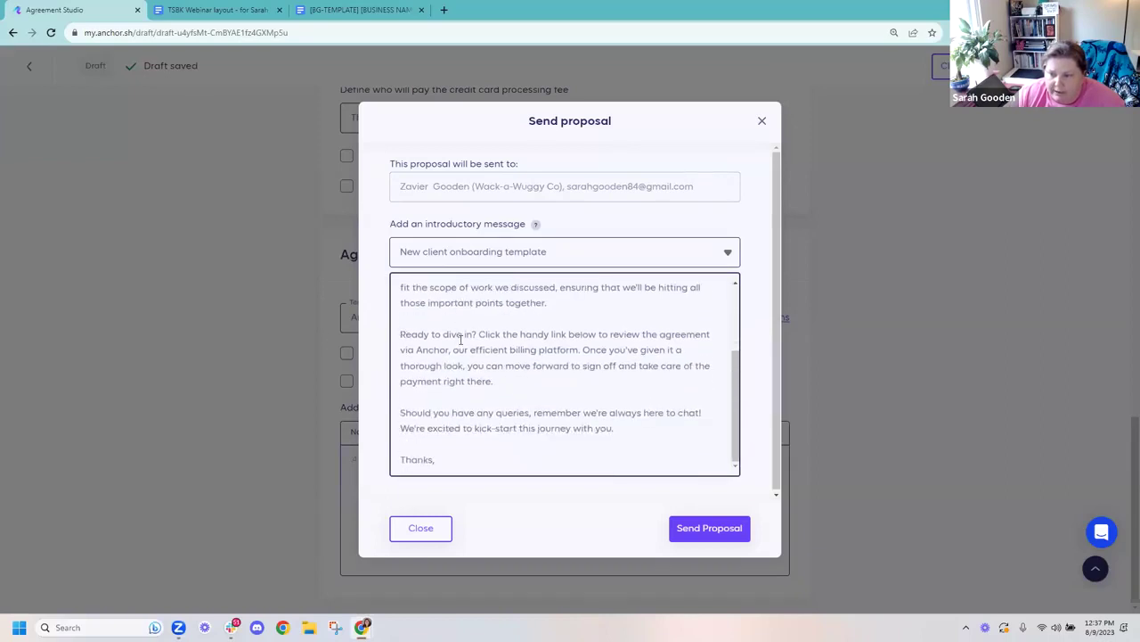
scroll(461, 339, up, 2)
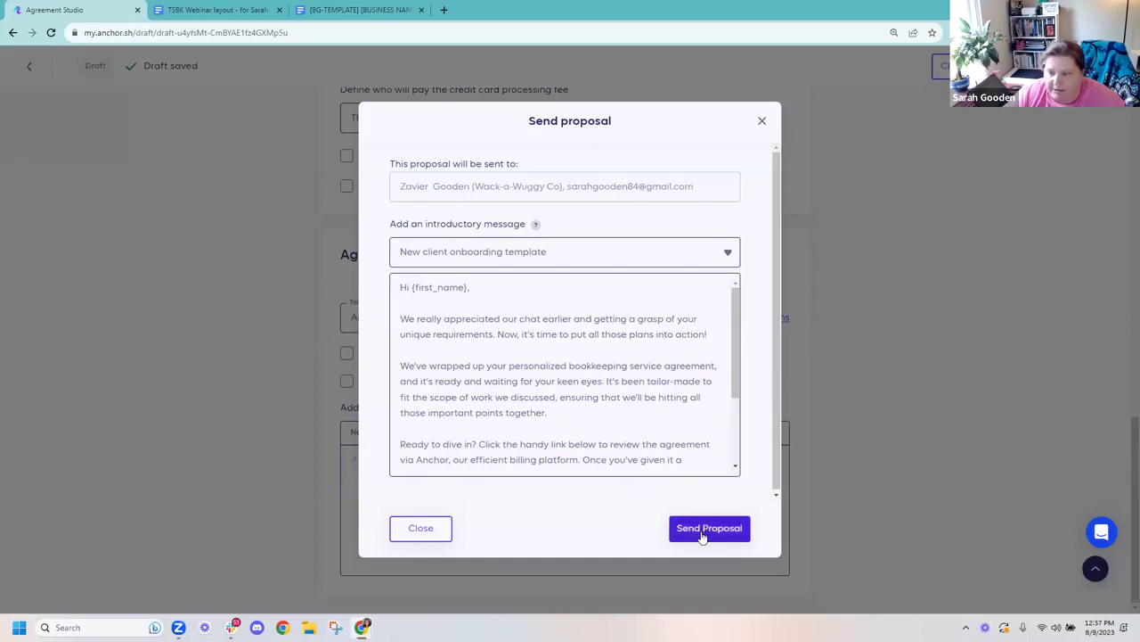
scroll(605, 415, down, 3)
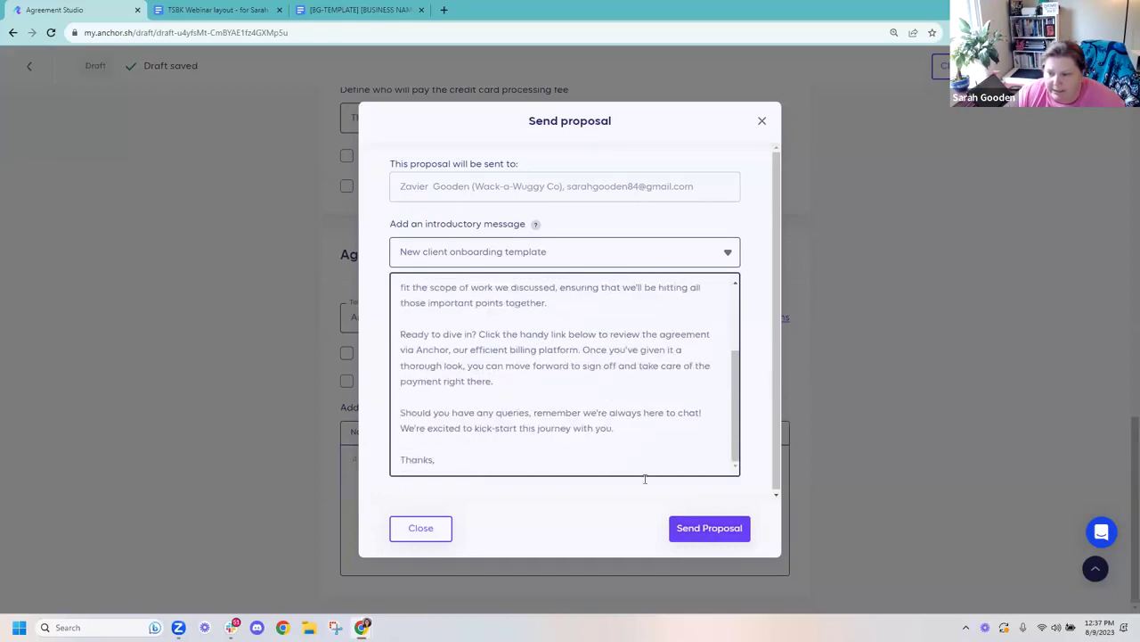
click(701, 531)
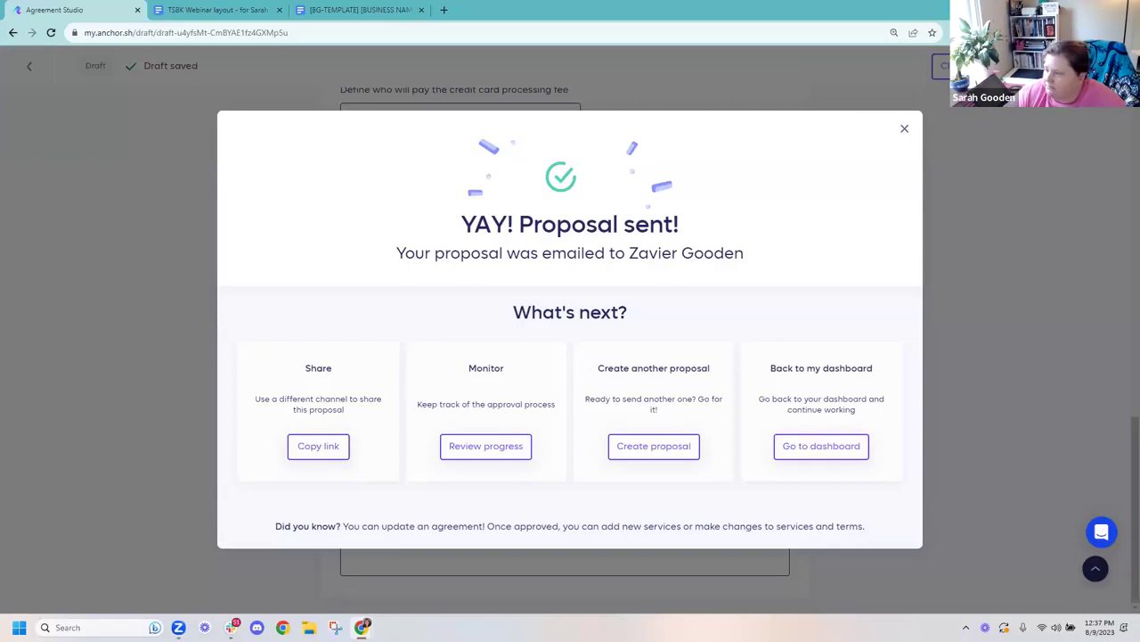
Switch to the personal Chrome profile and open the Anchor email about the agreement awaiting approval in Gmail
click(362, 627)
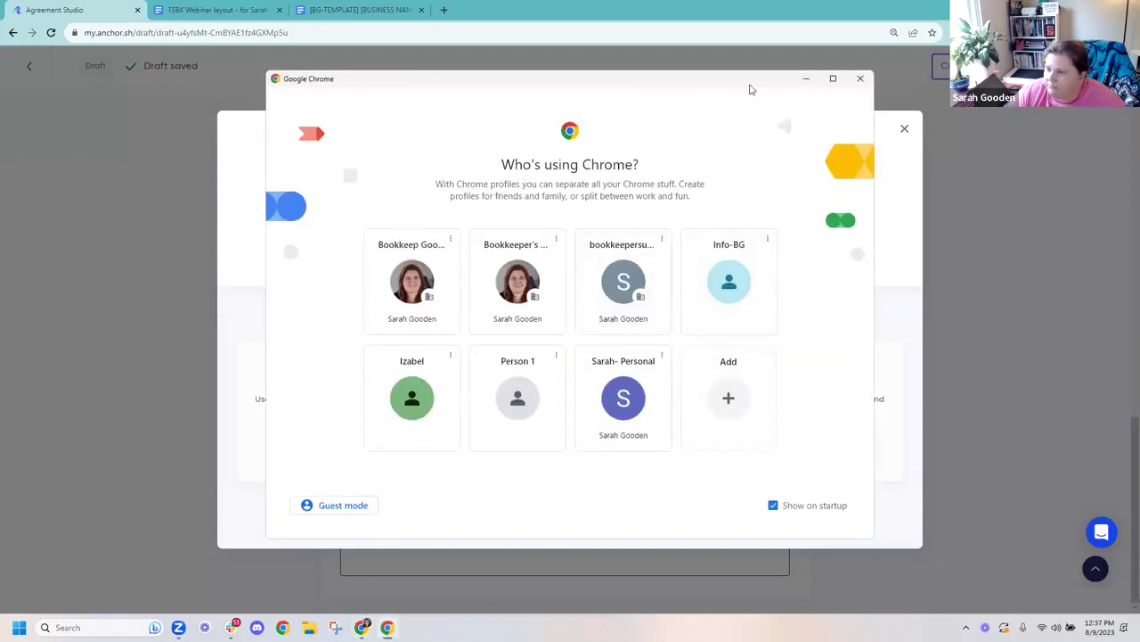
drag(749, 84, 857, 114)
click(870, 81)
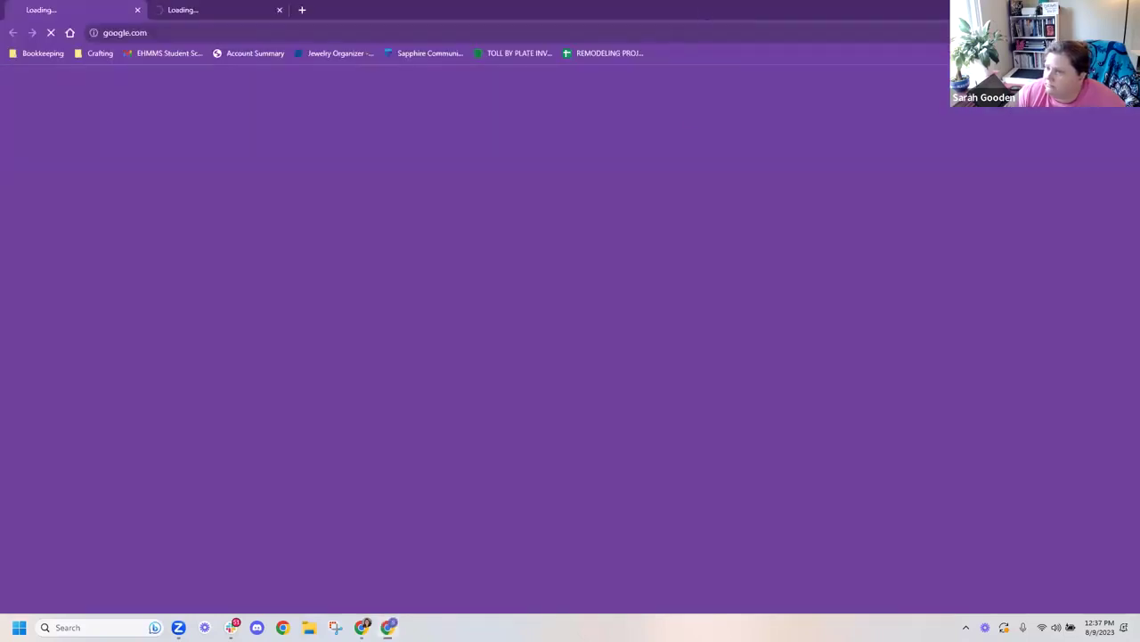
key(alt+Tab)
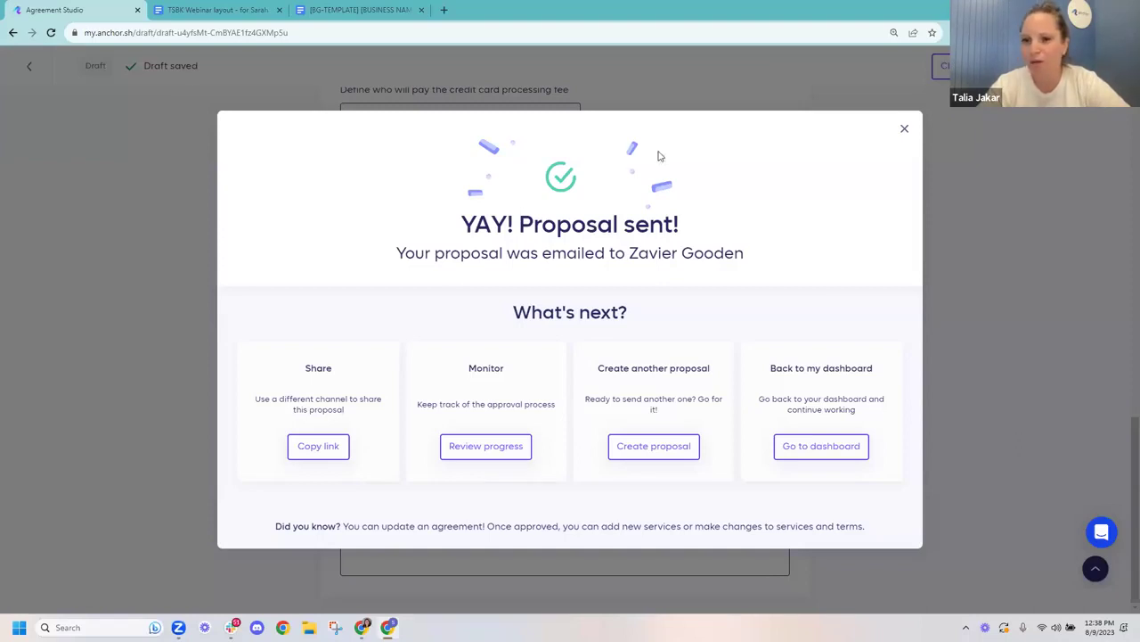
key(alt+Tab)
click(849, 151)
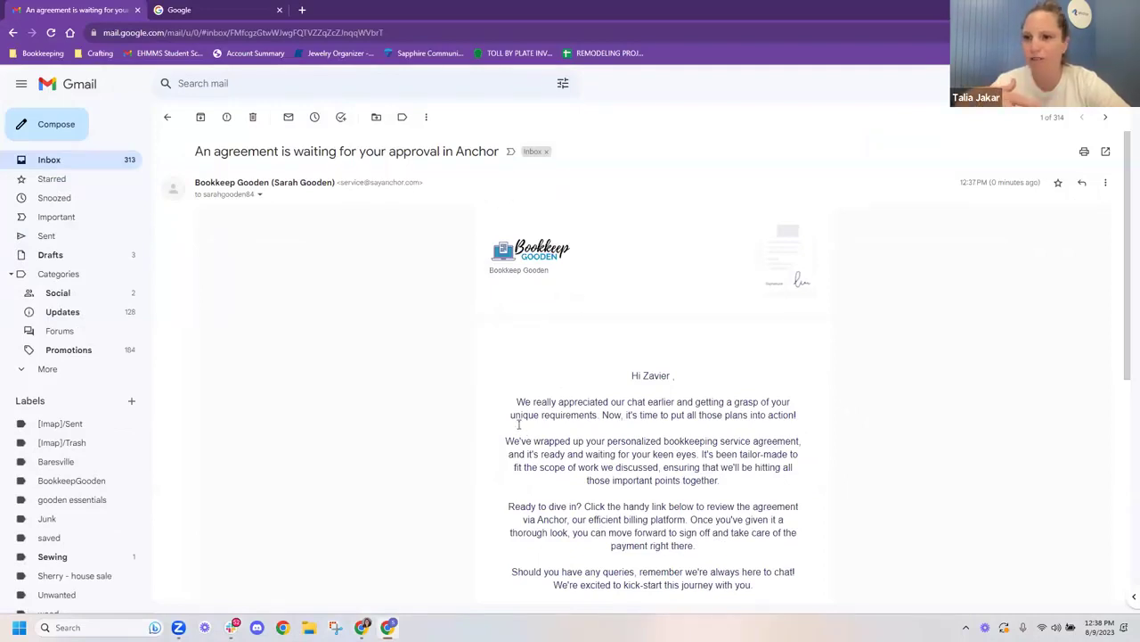
Read the agreement email from sender details to next steps and open the agreement for review and approval
scroll(523, 429, down, 2)
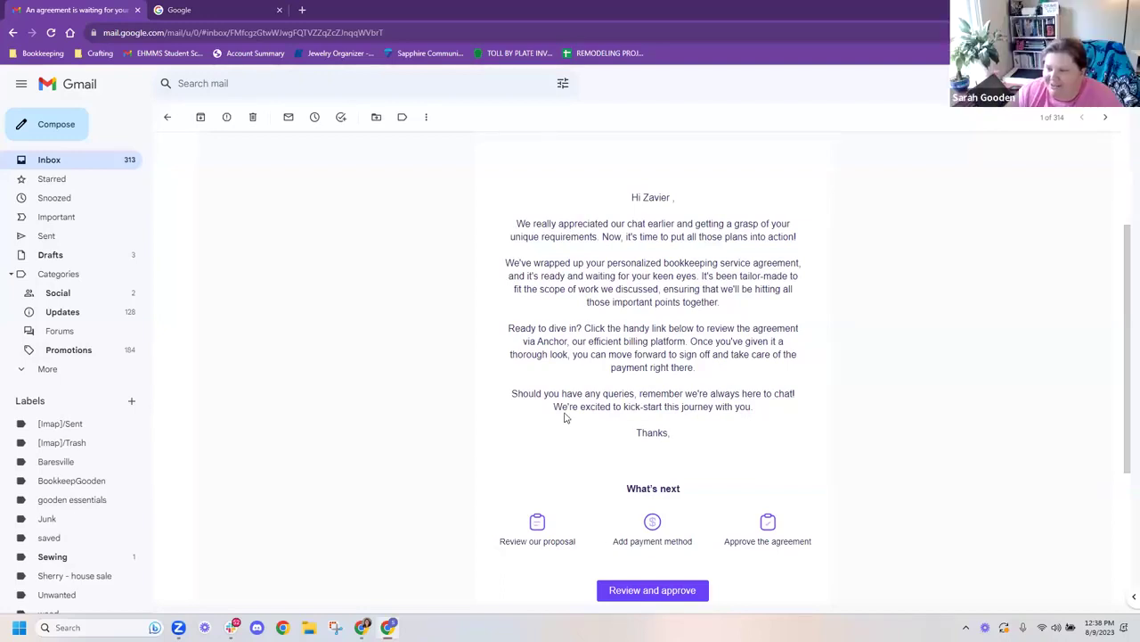
scroll(501, 369, up, 3)
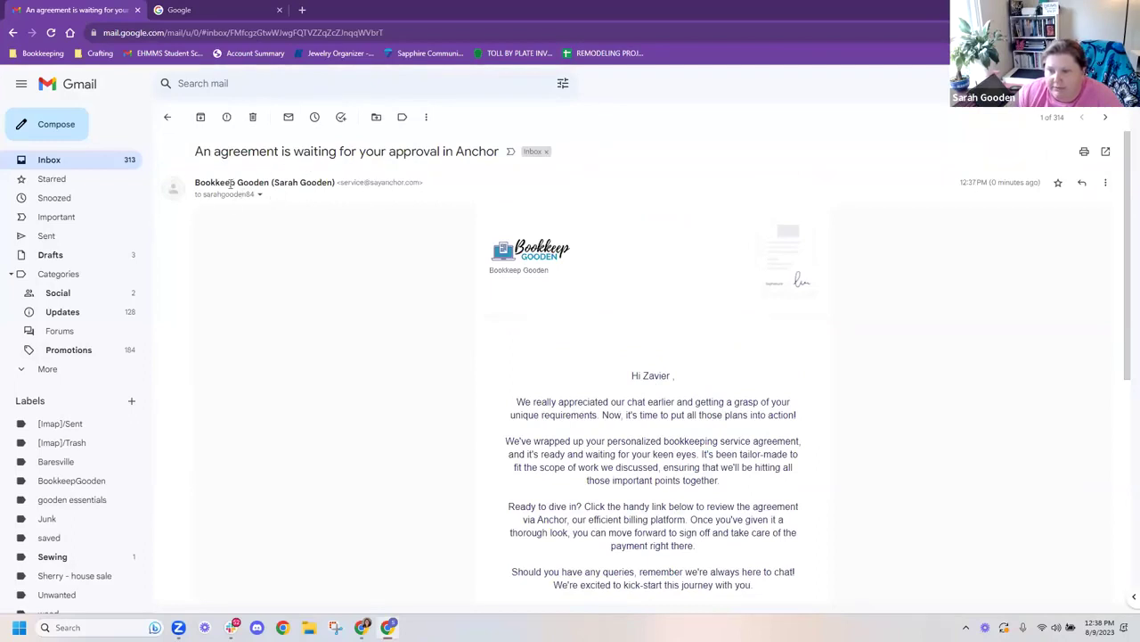
mouse_move(301, 182)
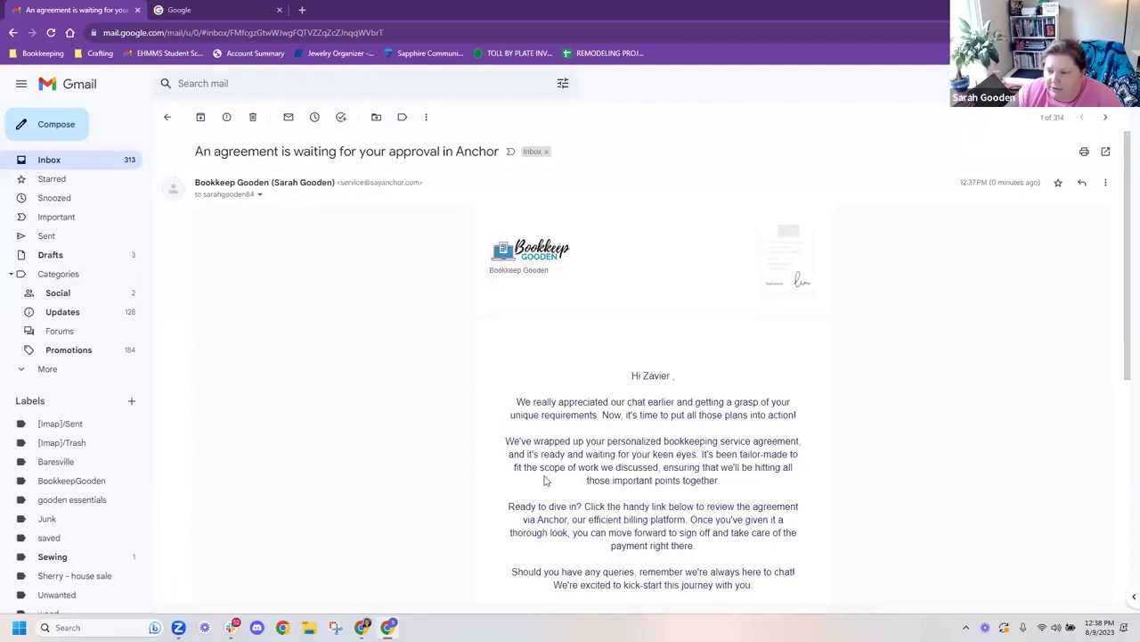
scroll(545, 450, down, 2)
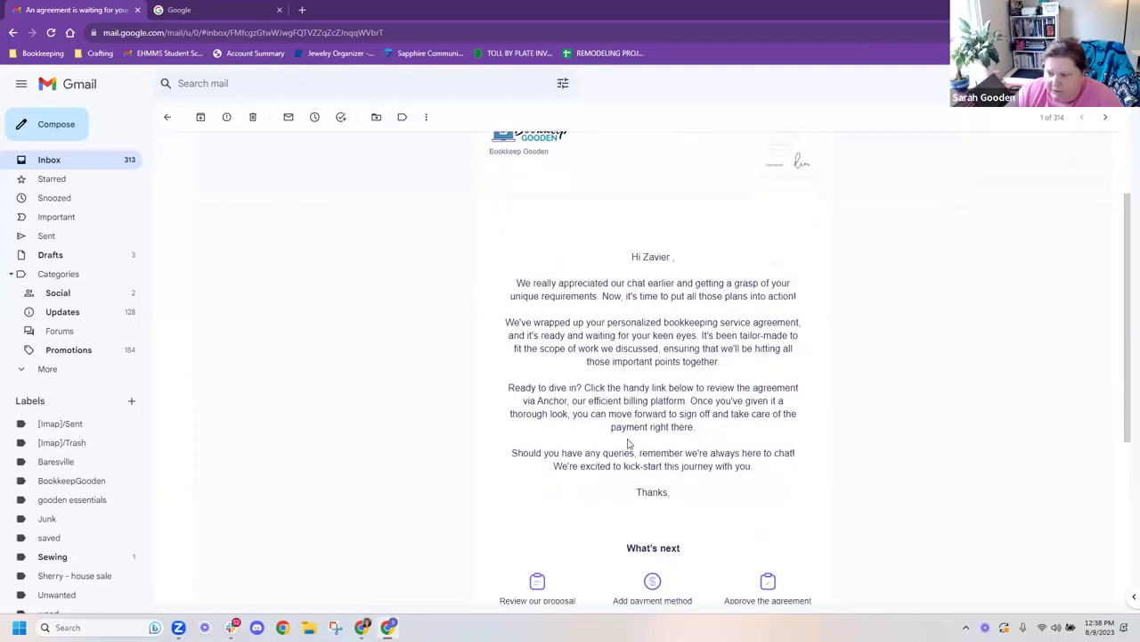
scroll(628, 443, down, 1)
scroll(627, 443, down, 2)
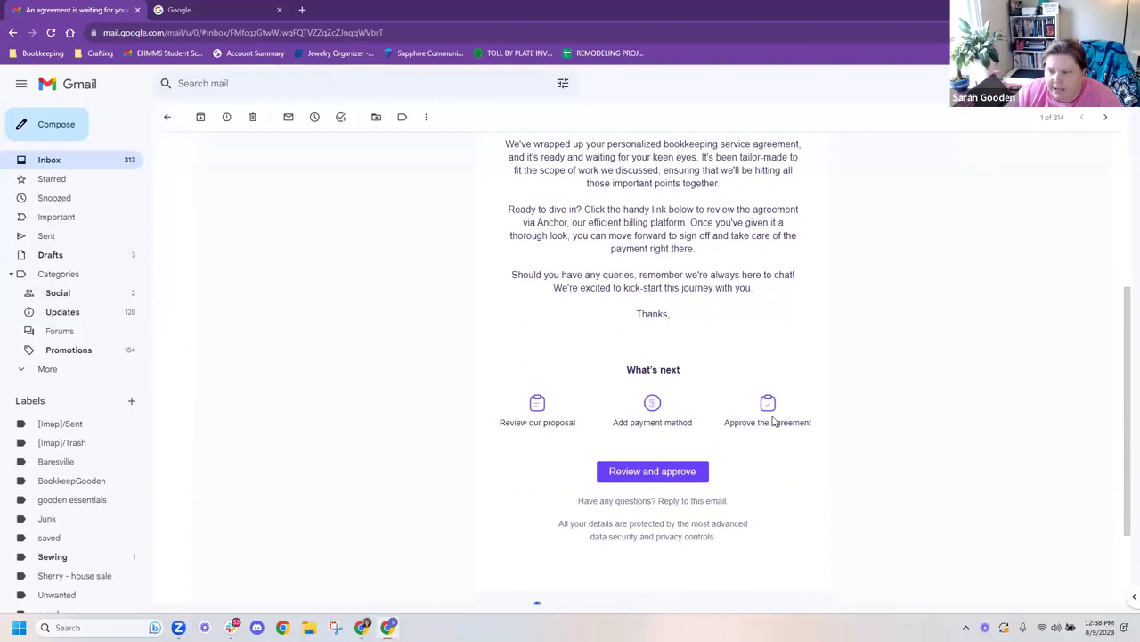
click(677, 474)
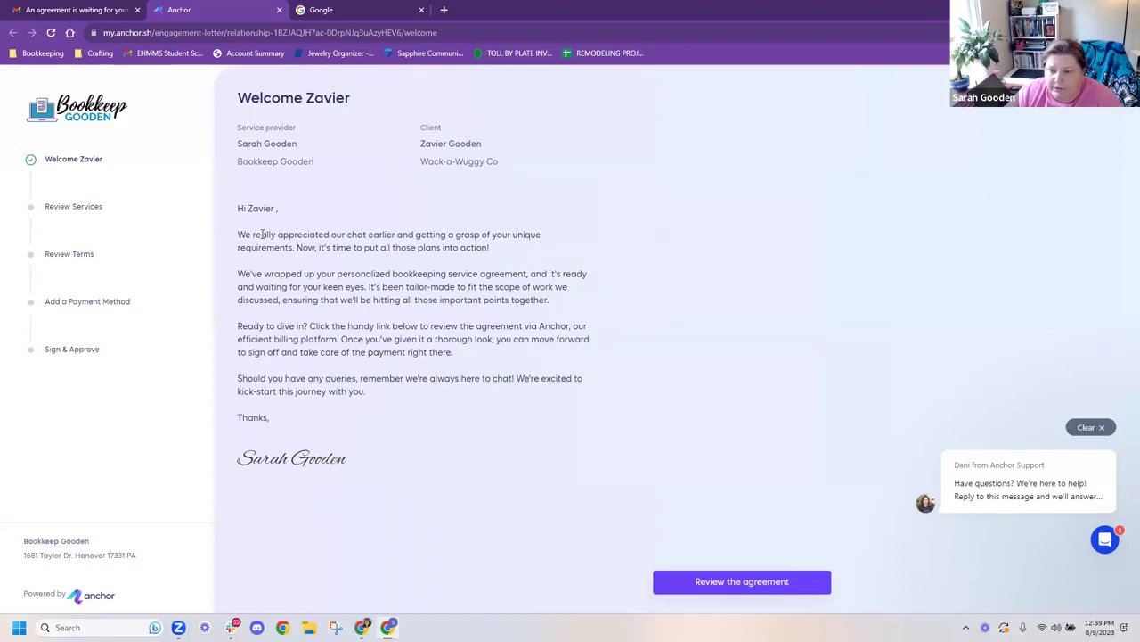
Review the 2022 Bookkeeping Catchup details as the client and approve the services
double_click(486, 430)
click(713, 585)
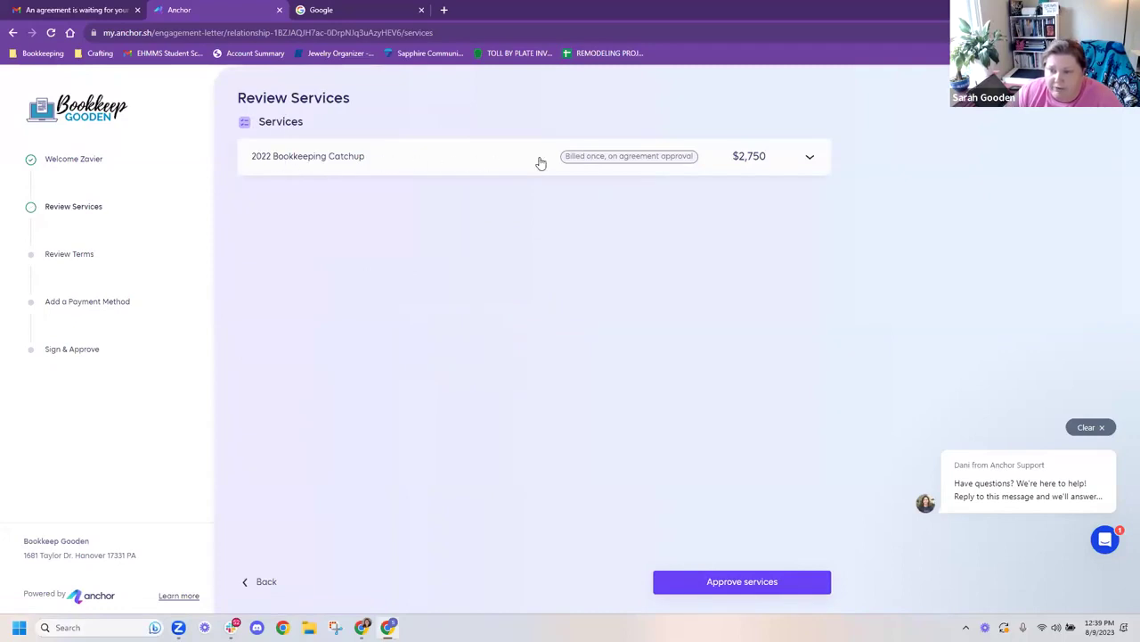
click(809, 159)
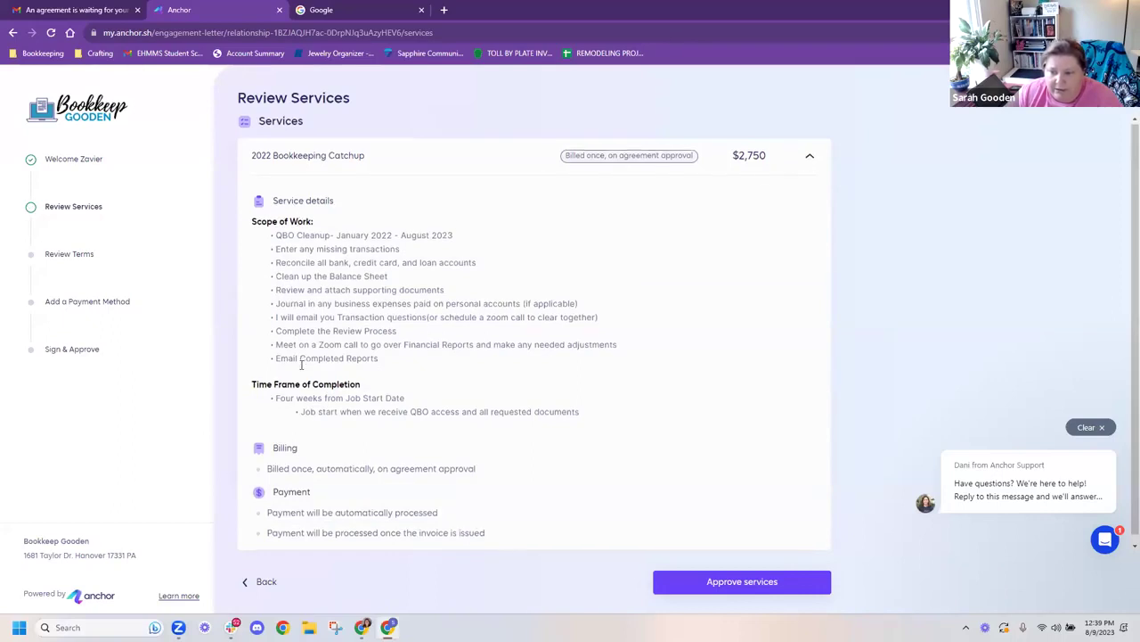
scroll(300, 365, down, 1)
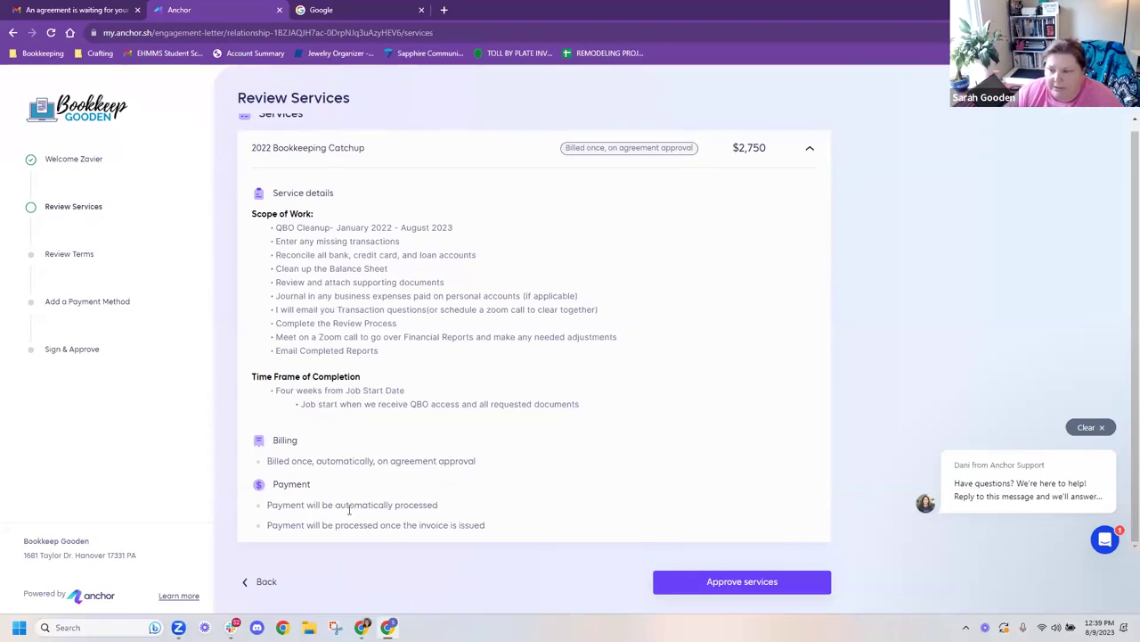
click(693, 587)
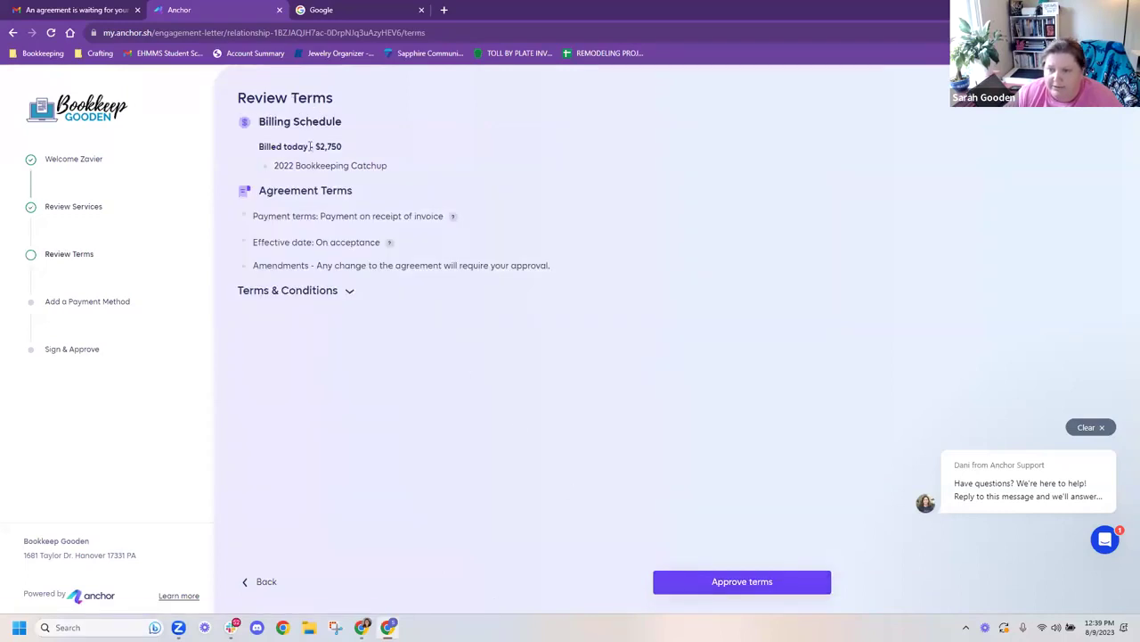
Expand and read the agreement's full Terms & Conditions and approve the terms
click(350, 295)
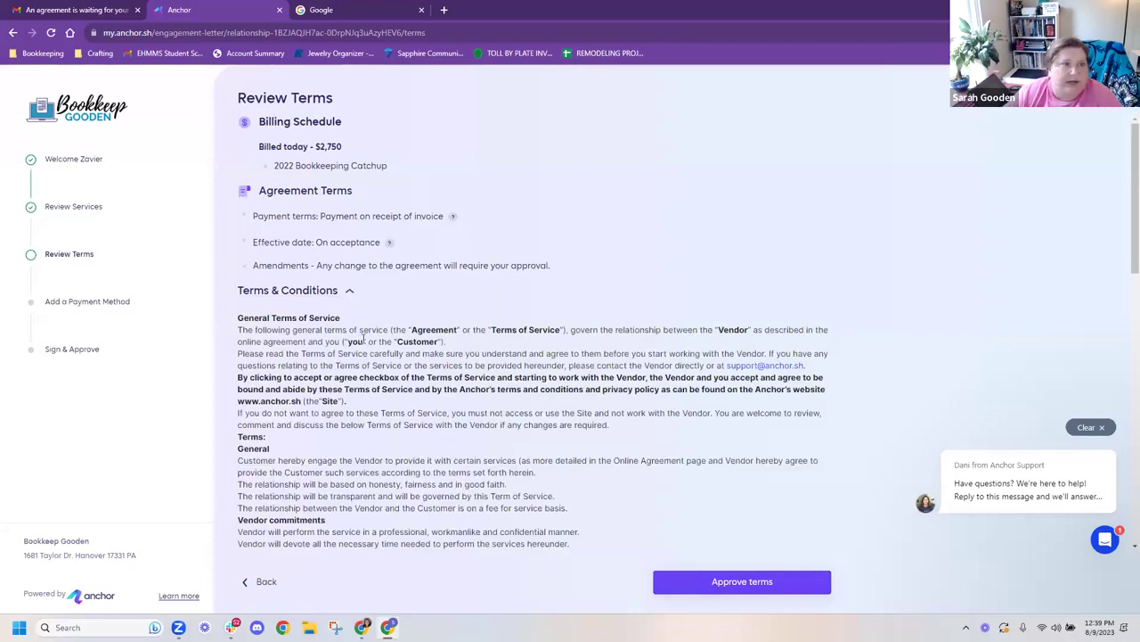
scroll(362, 337, down, 4)
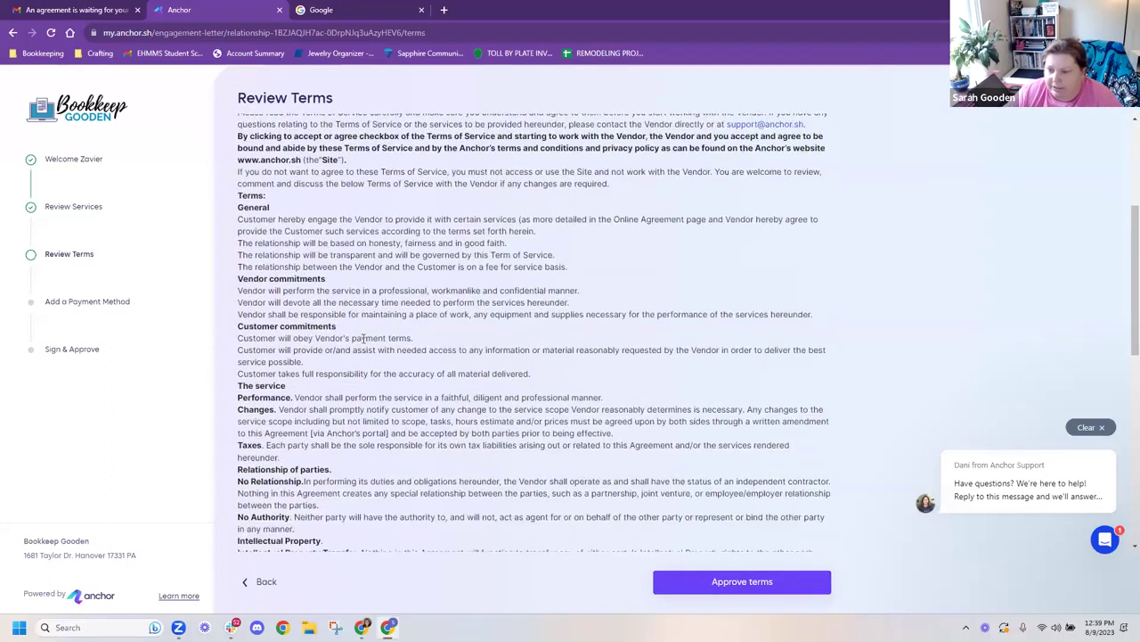
scroll(363, 336, down, 4)
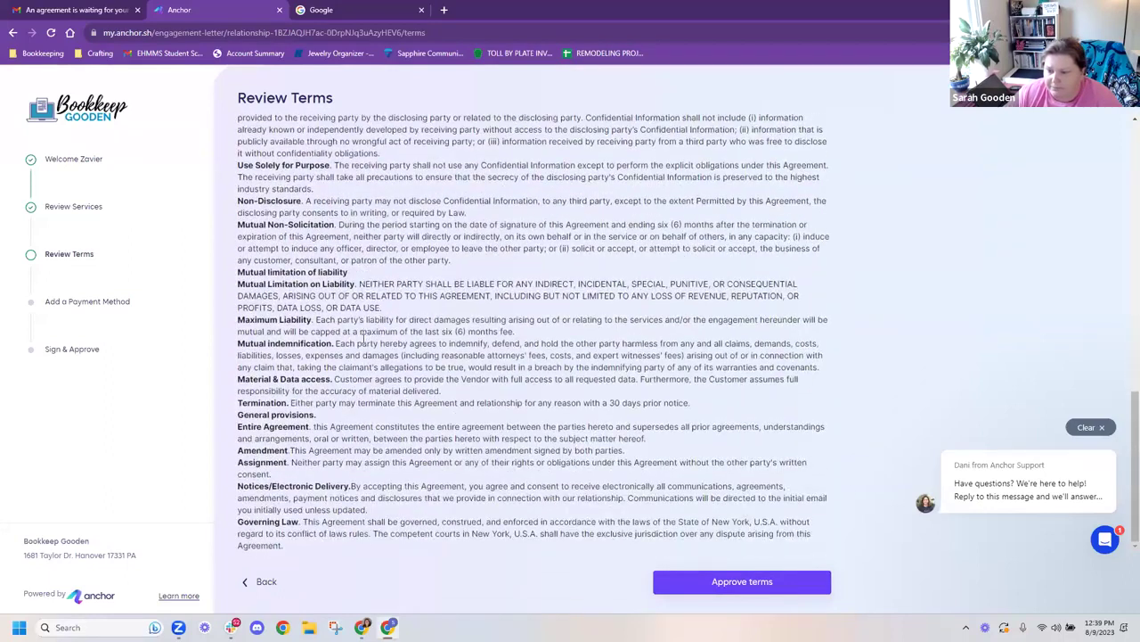
click(724, 584)
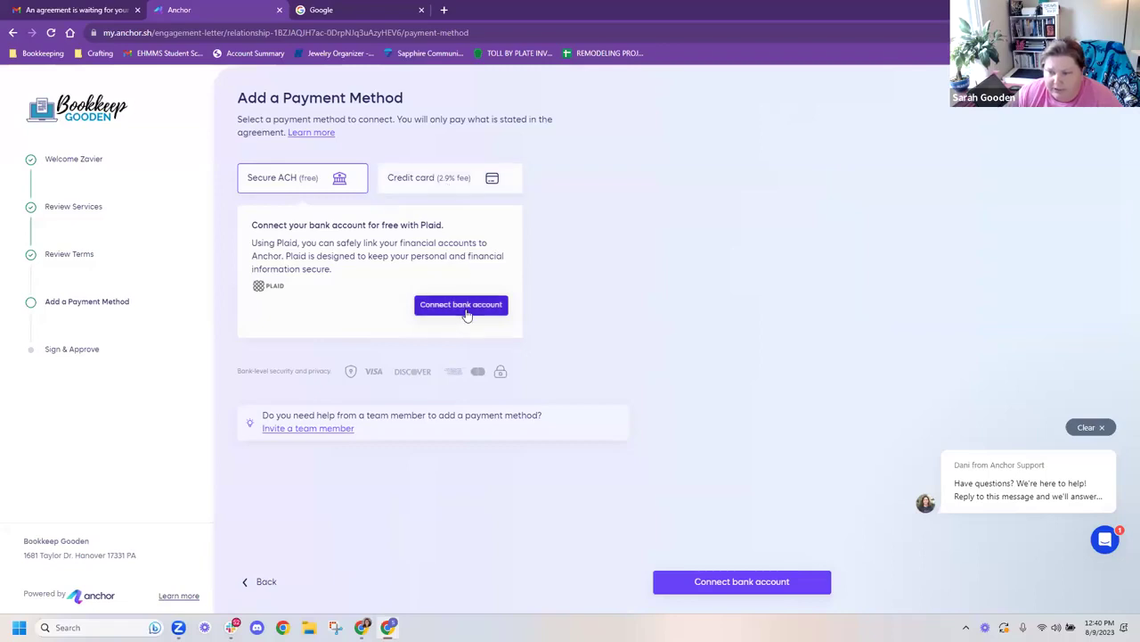
Compare the Credit card and Secure ACH payment method options for the client
click(419, 188)
click(304, 191)
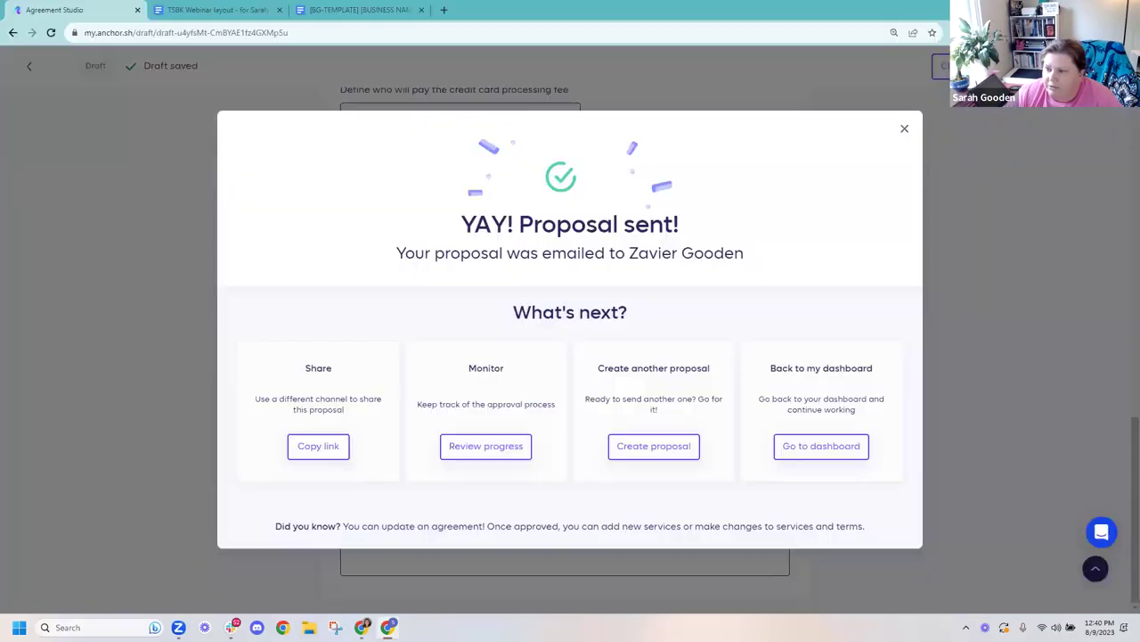
Return to the service provider's Anchor window, close the sent-proposal confirmation and open the dashboard
click(905, 127)
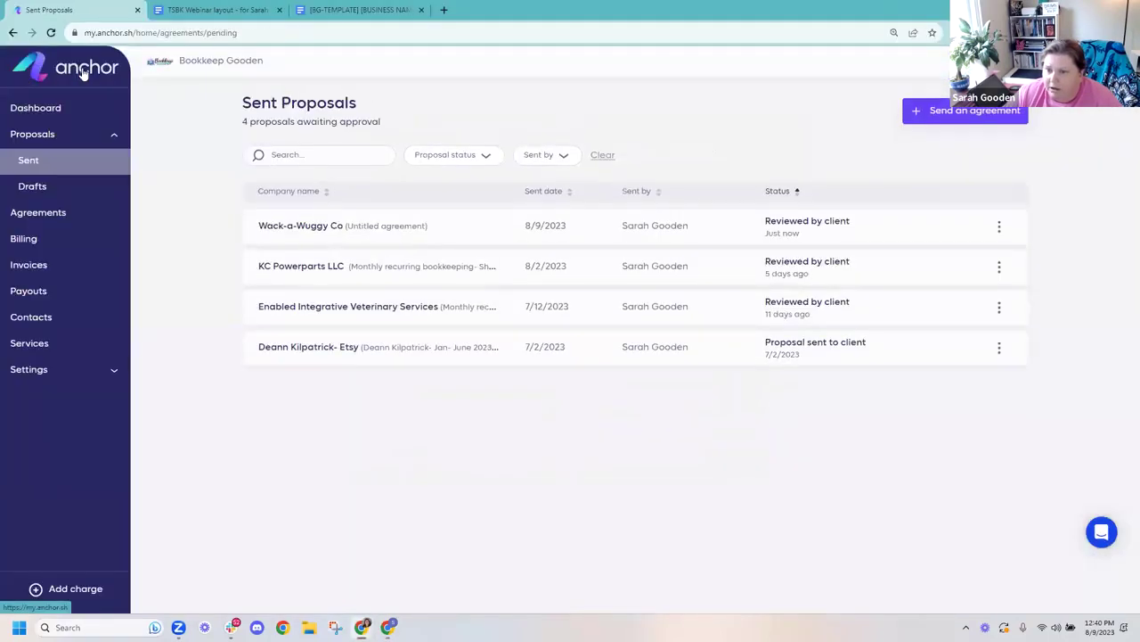
click(35, 114)
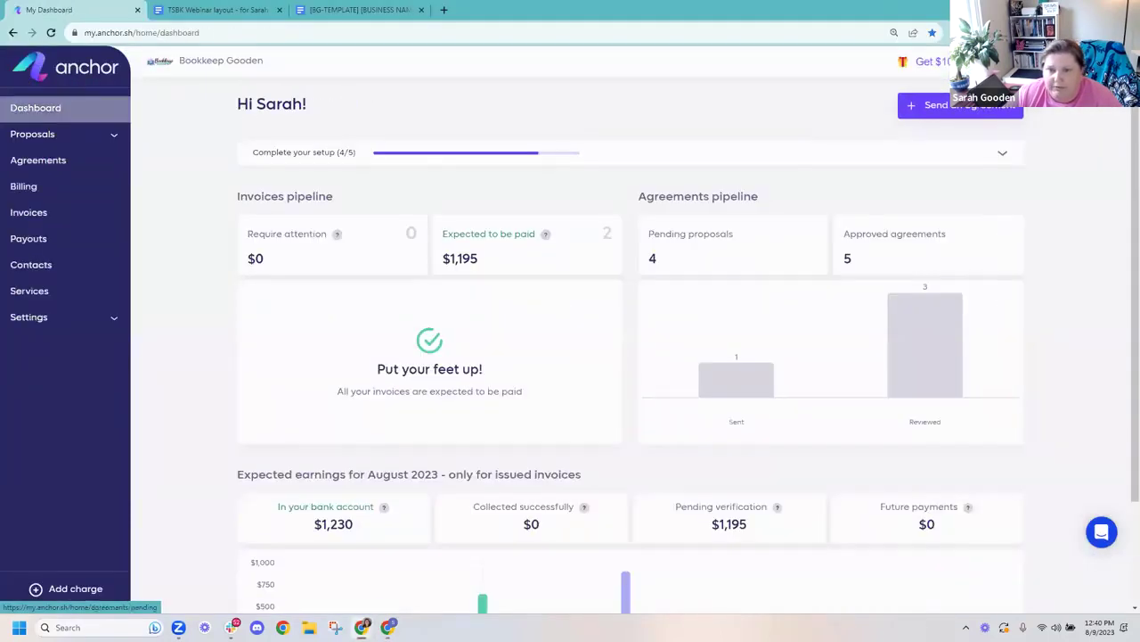